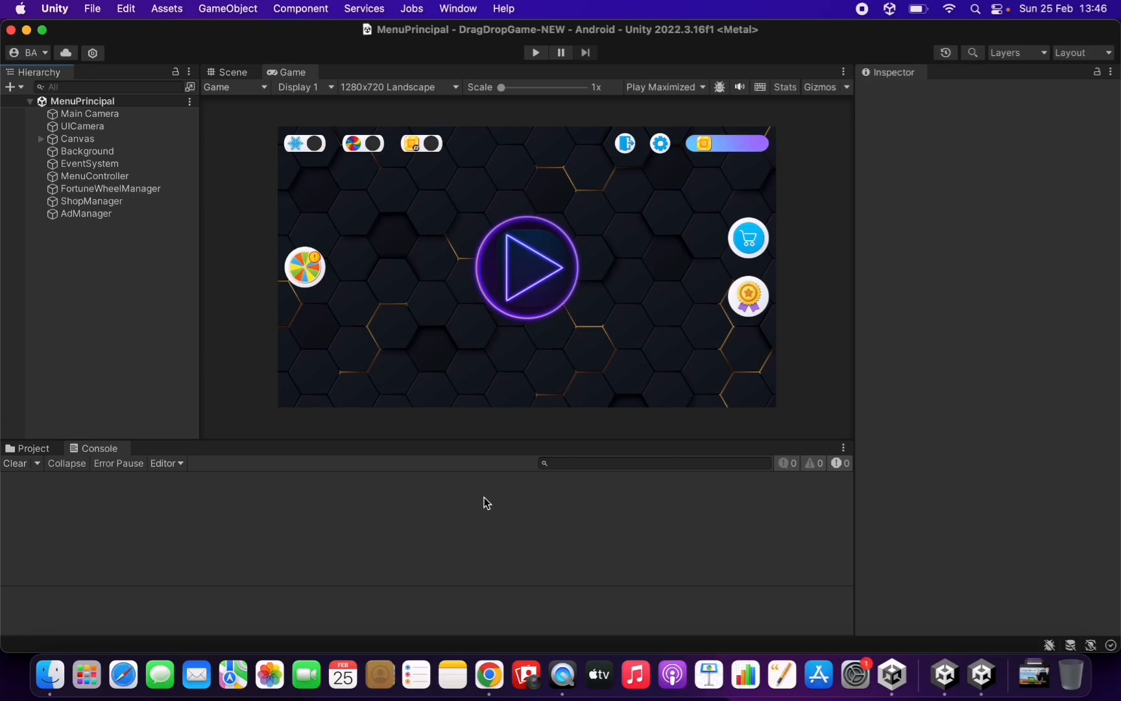
# Step: Switch to Chrome and bring up the Google AdMob home page
pyautogui.click(489, 675)
pyautogui.click(337, 34)
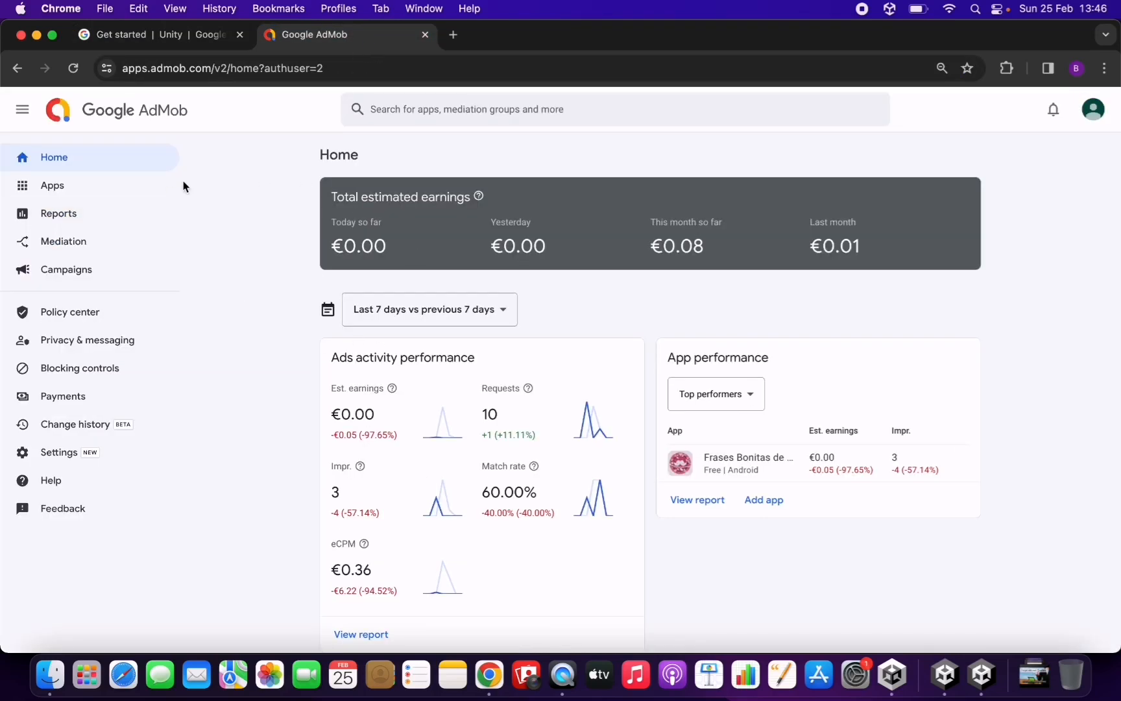
pyautogui.moveTo(113, 188)
# Step: Switch to the DragDropGame-NEW project in Unity and run the game with the Game view scaled to 1.5x
pyautogui.click(938, 675)
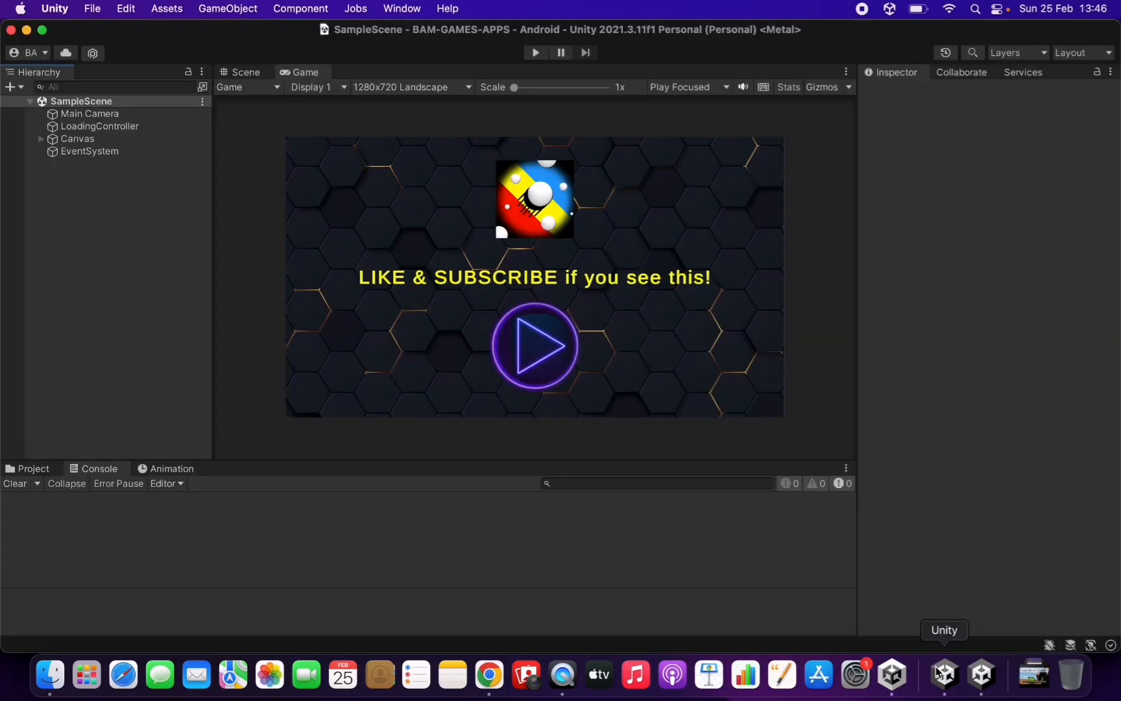
pyautogui.click(976, 673)
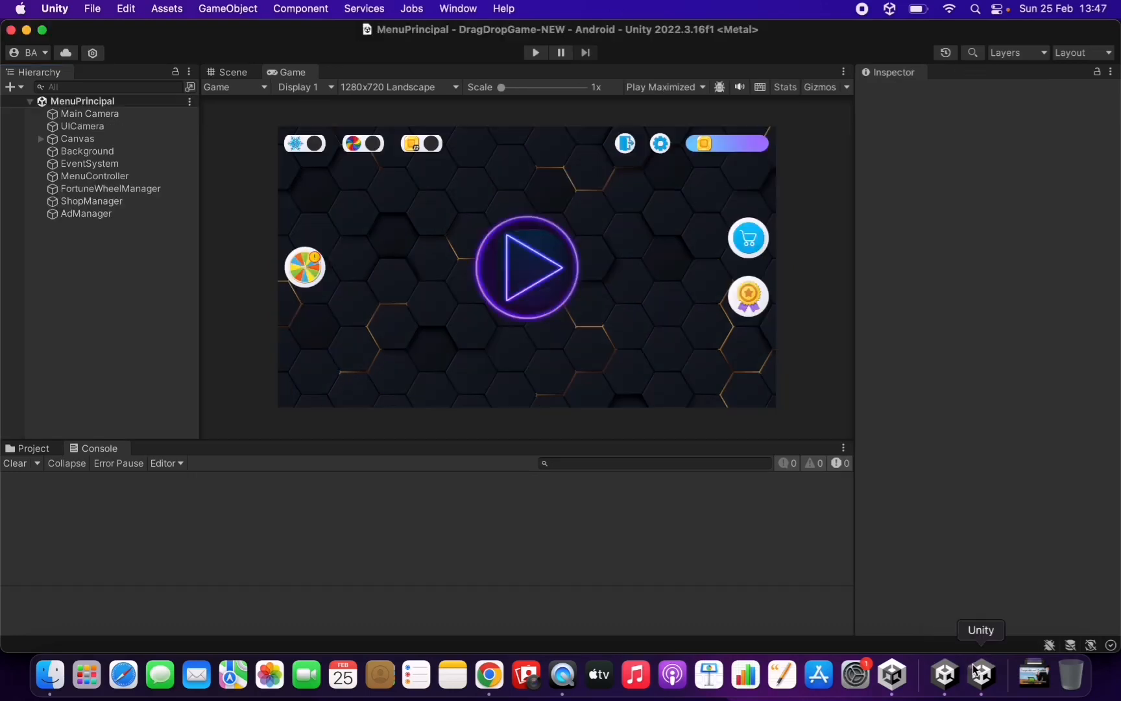
pyautogui.click(534, 53)
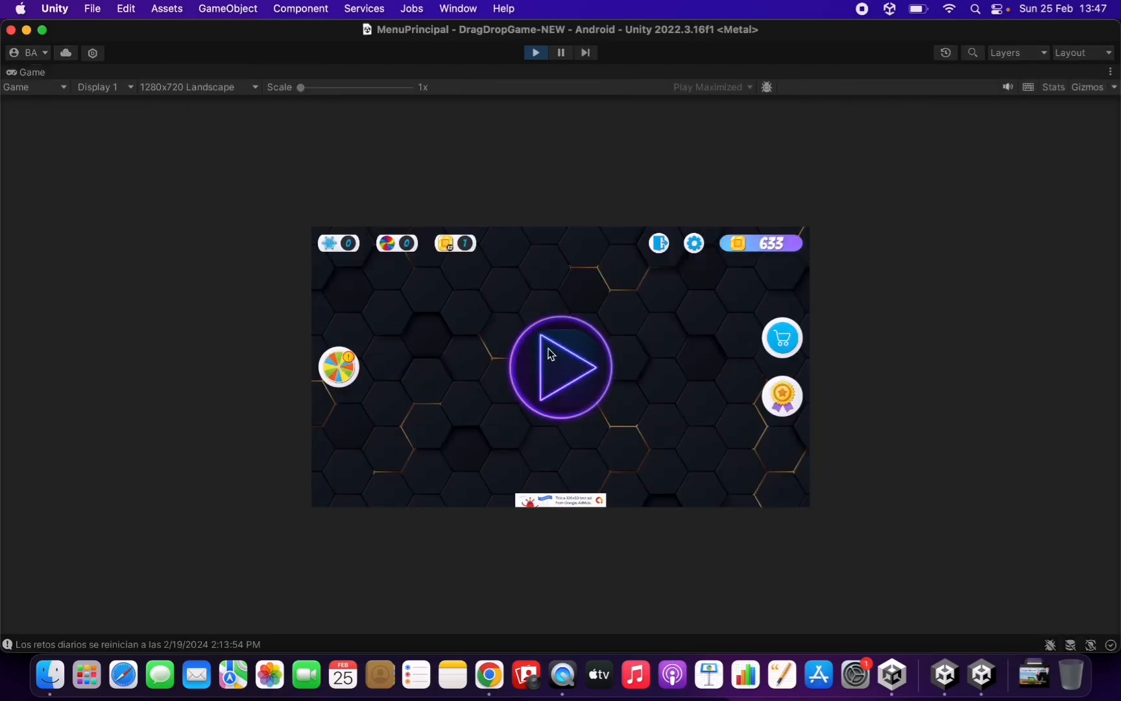
pyautogui.moveTo(307, 88); pyautogui.dragTo(320, 88)
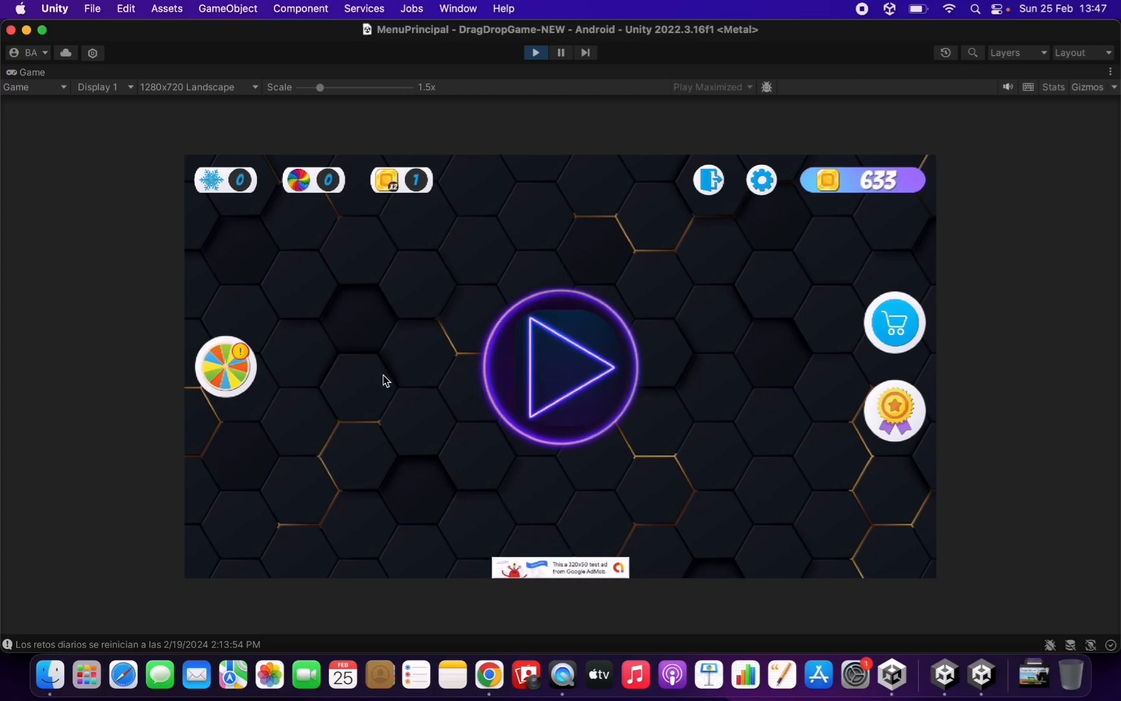
# Step: Play a Relax round until the interstitial test ad shows, close the ad and return to the main menu
pyautogui.click(578, 360)
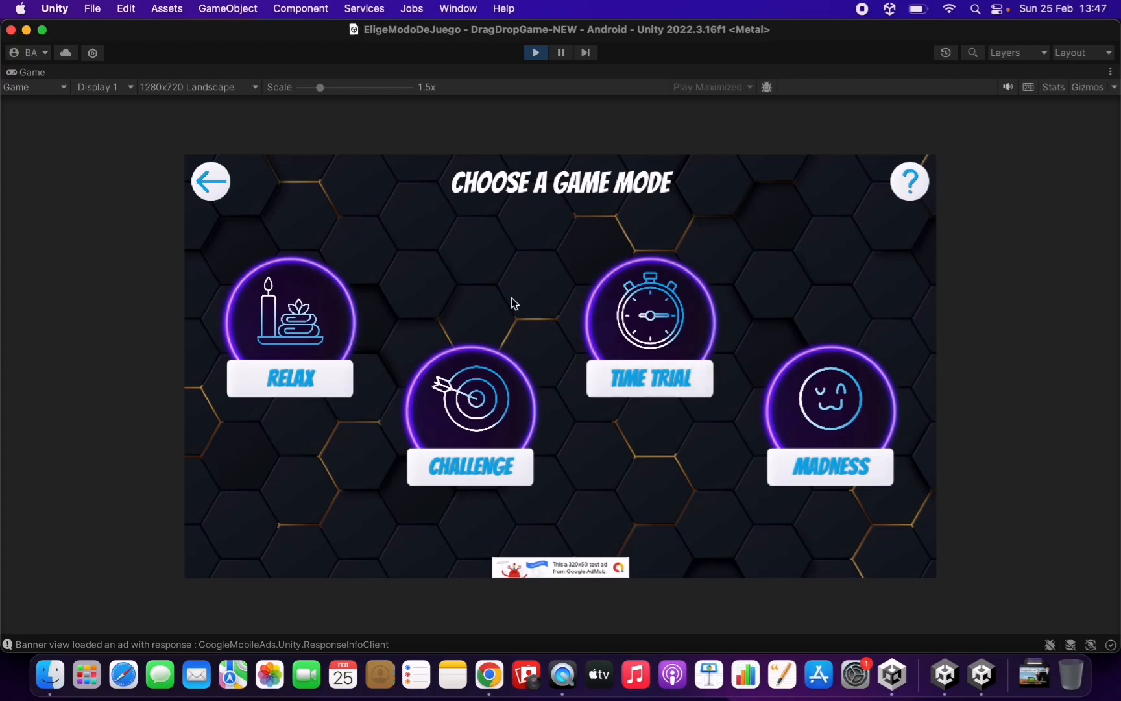
pyautogui.click(260, 321)
pyautogui.click(312, 386)
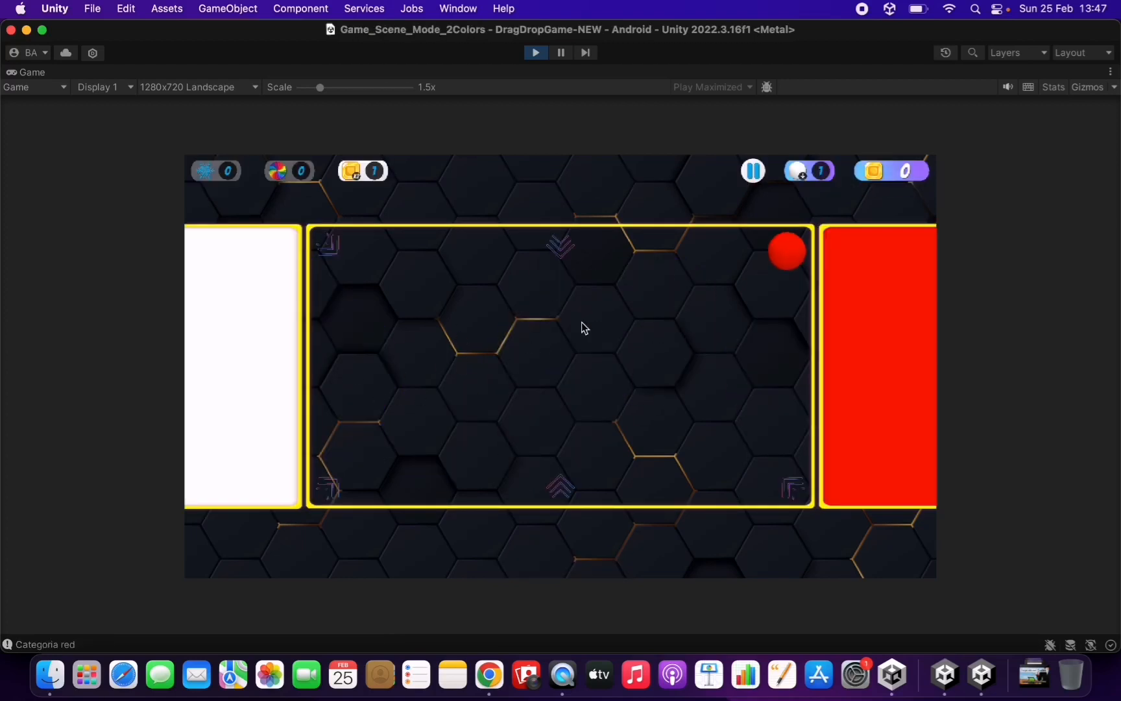
pyautogui.moveTo(790, 248); pyautogui.dragTo(321, 286)
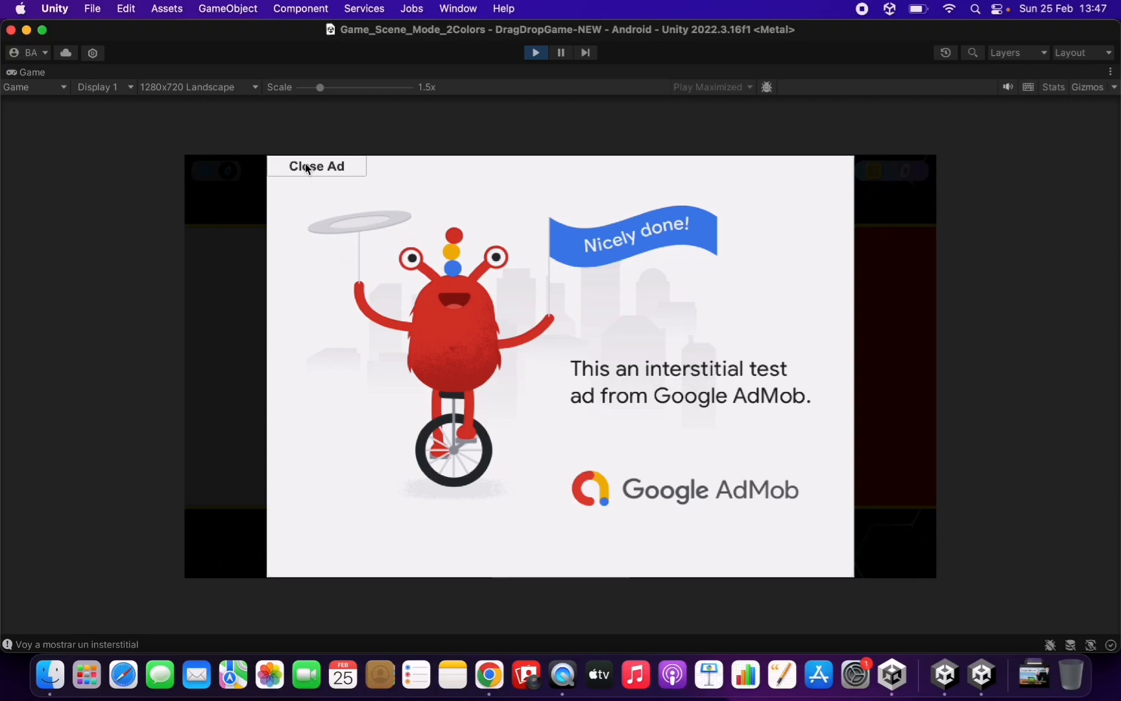
pyautogui.click(333, 166)
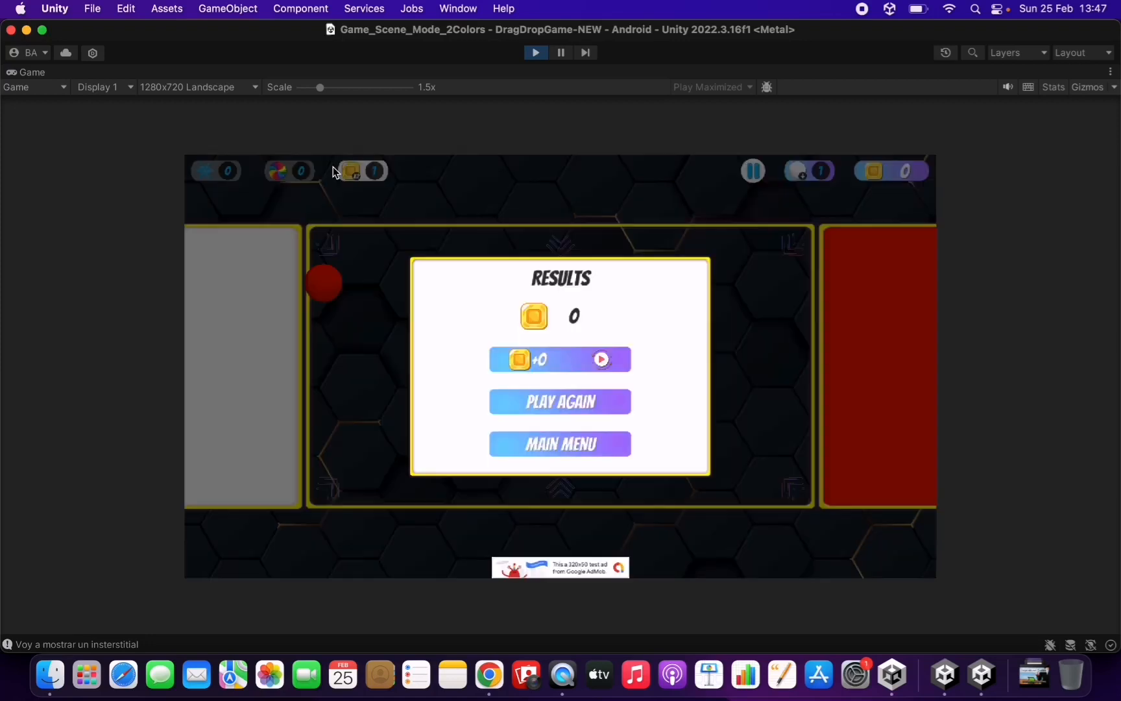
pyautogui.click(562, 447)
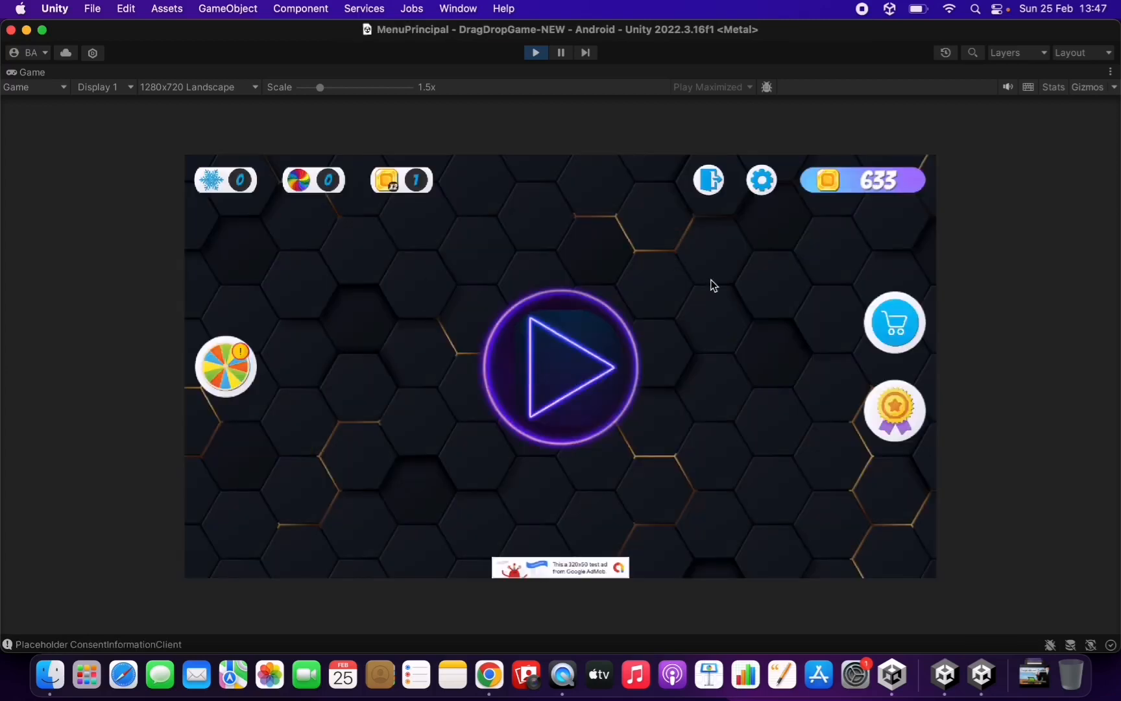
# Step: Watch the rewarded test ad for the free 100 coins in the game's shop, and close the shop
pyautogui.click(877, 326)
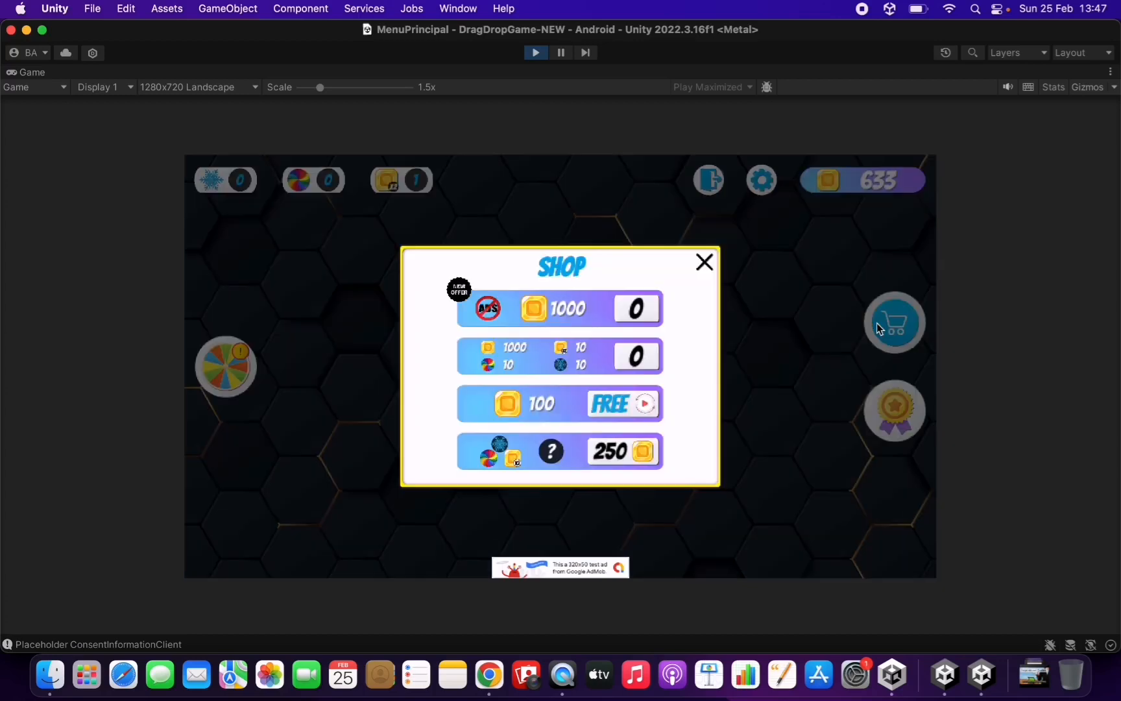
pyautogui.click(555, 402)
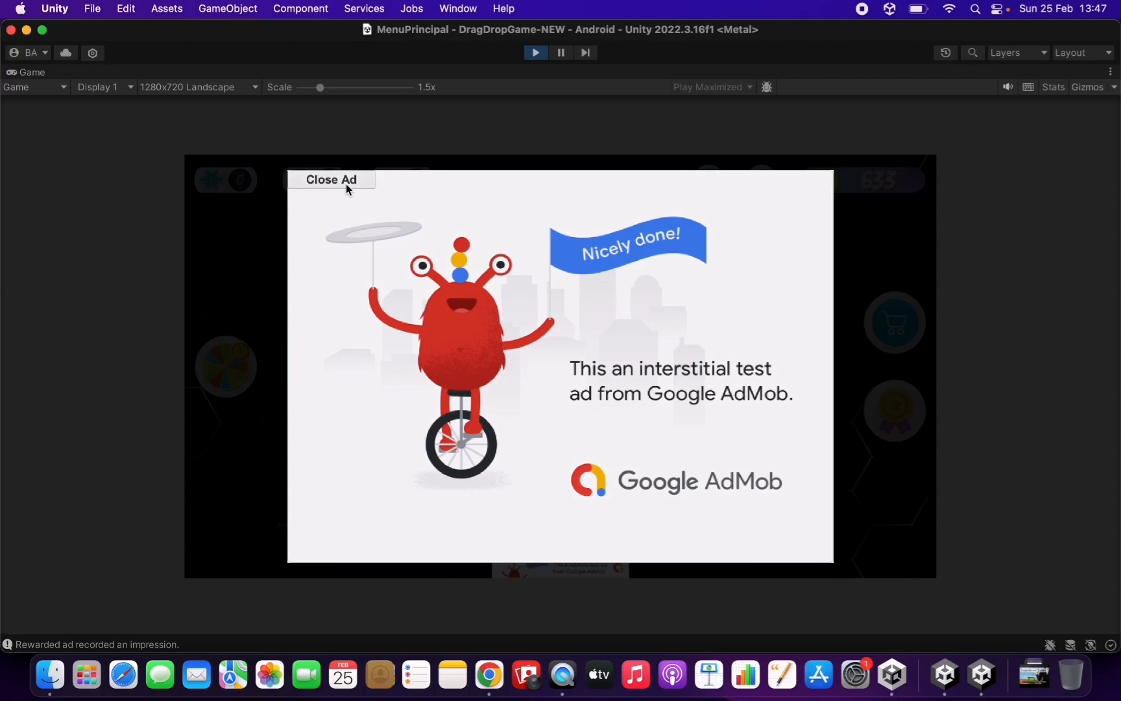
pyautogui.click(347, 186)
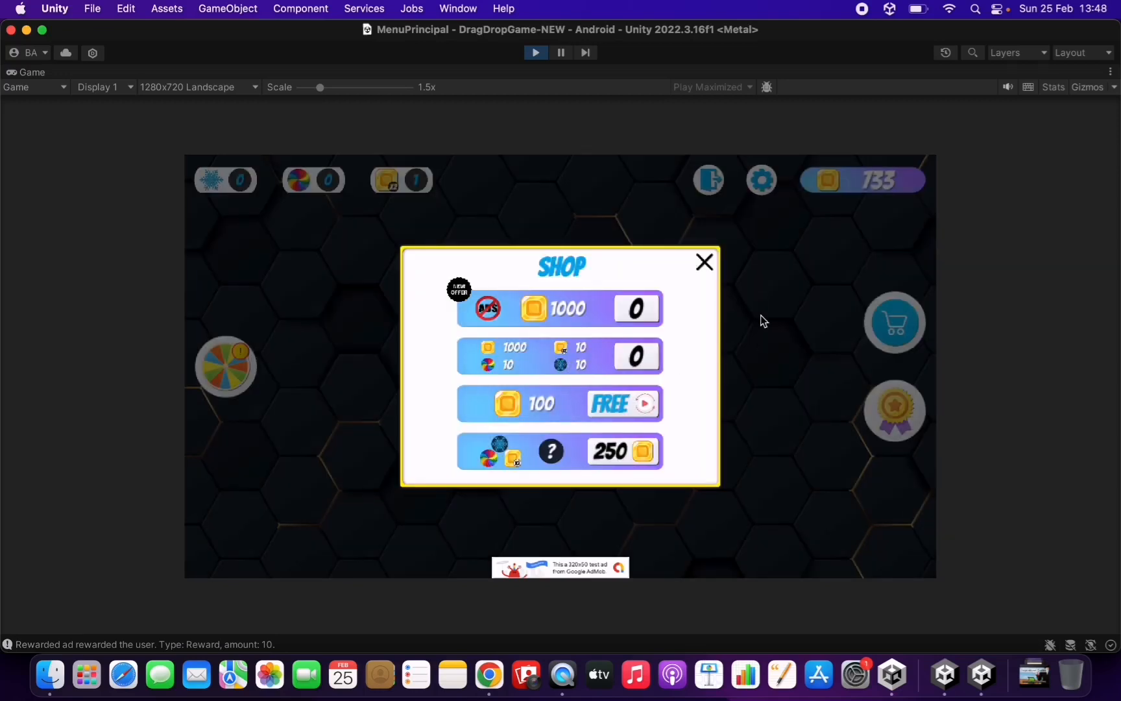
pyautogui.click(773, 283)
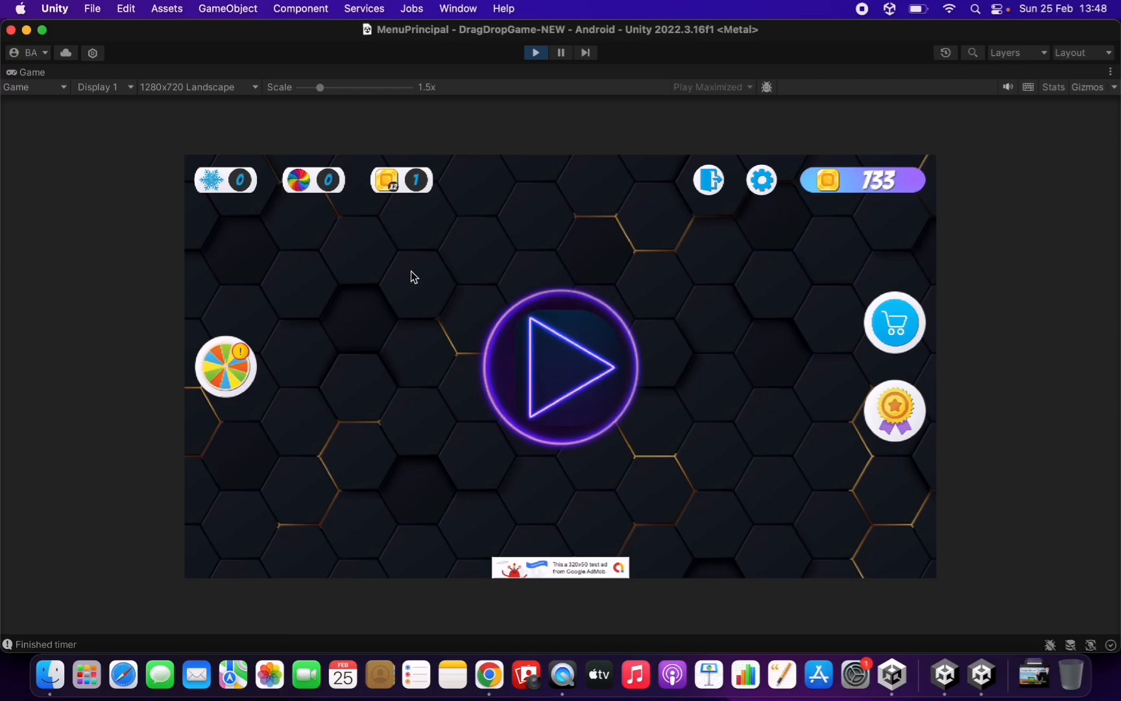
# Step: Switch to Chrome and examine the apps.admob.com part of the AdMob page address
pyautogui.click(489, 675)
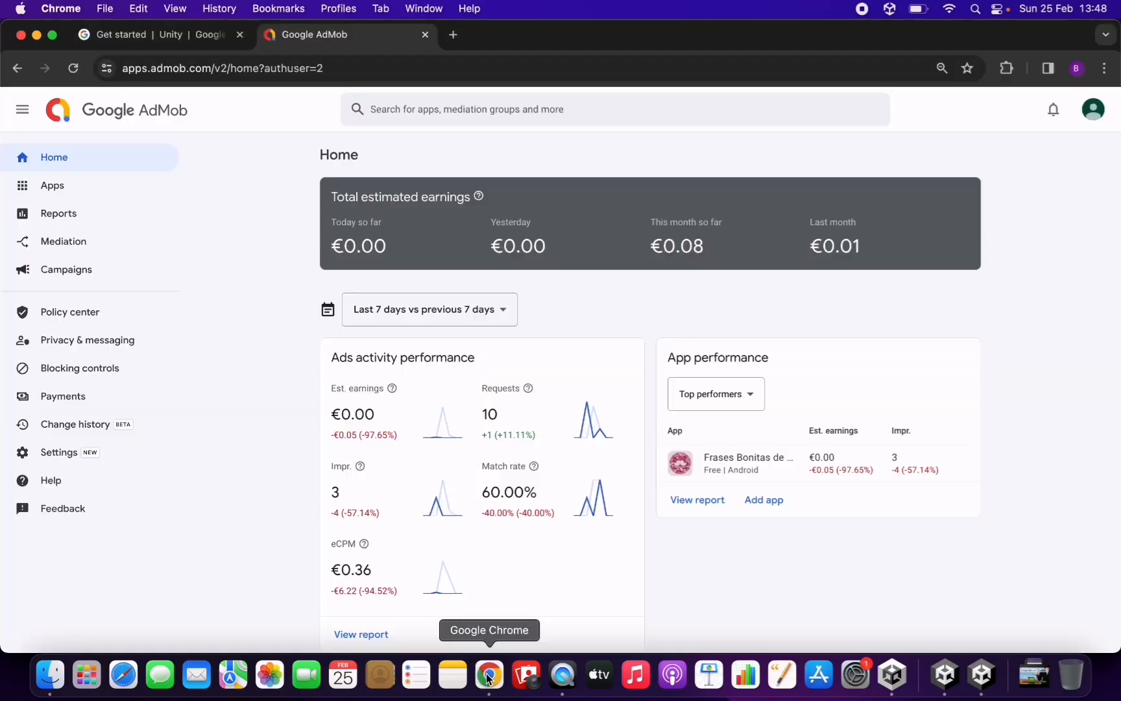
pyautogui.click(194, 70)
pyautogui.click(150, 71)
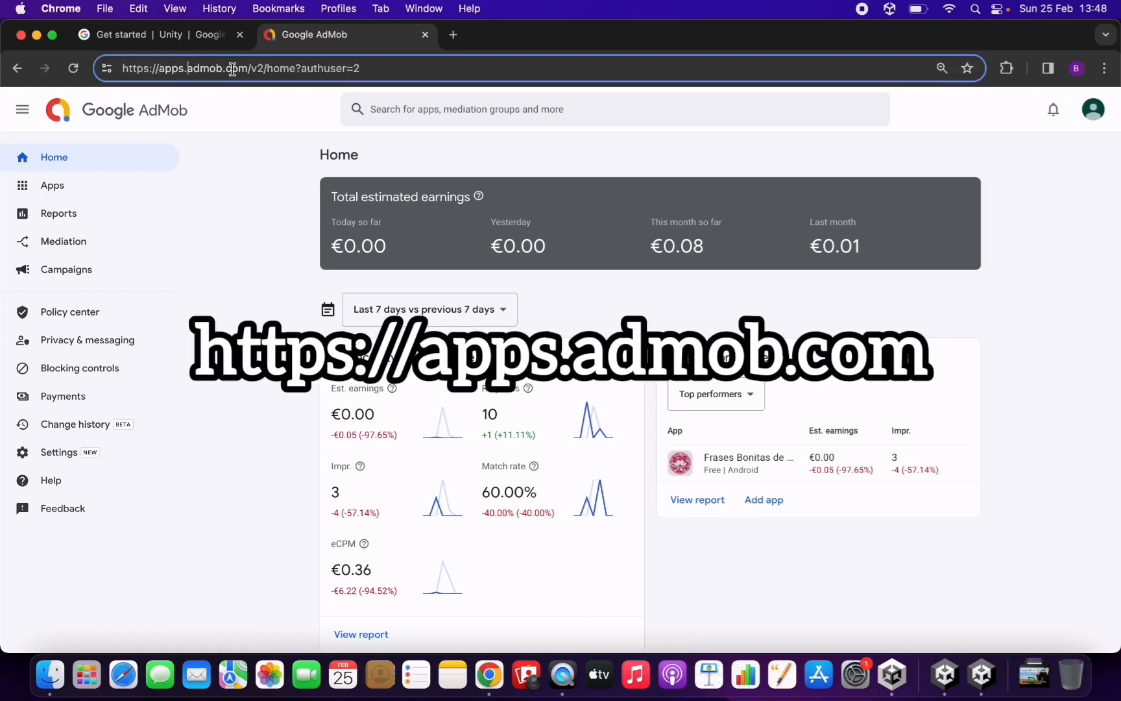
pyautogui.moveTo(248, 70)
pyautogui.mouseDown()
pyautogui.moveTo(102, 65)
pyautogui.moveTo(264, 75)
pyautogui.mouseUp()
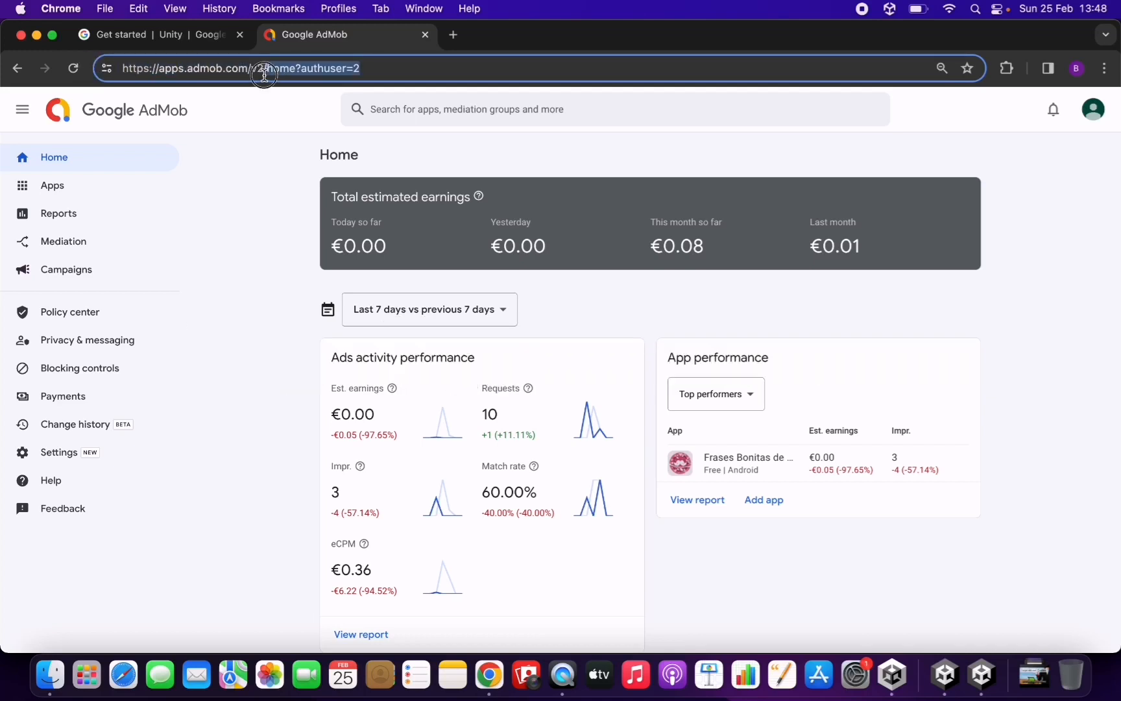
pyautogui.click(283, 167)
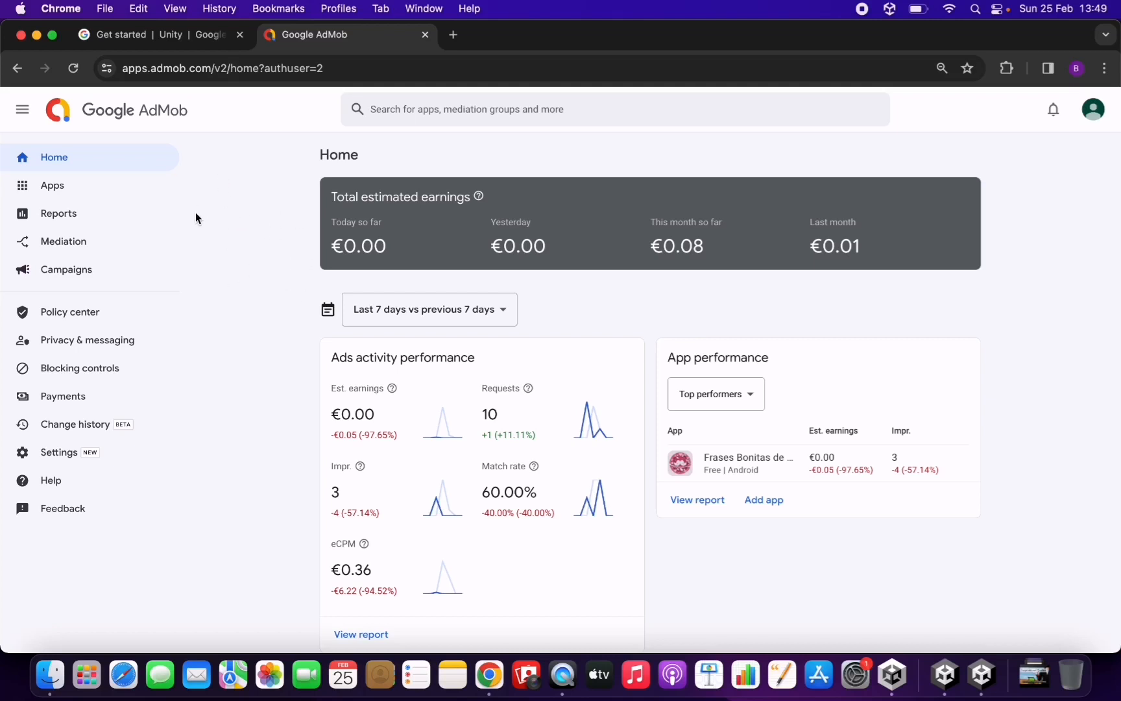
# Step: Start setting up a new app in the AdMob account
pyautogui.click(83, 189)
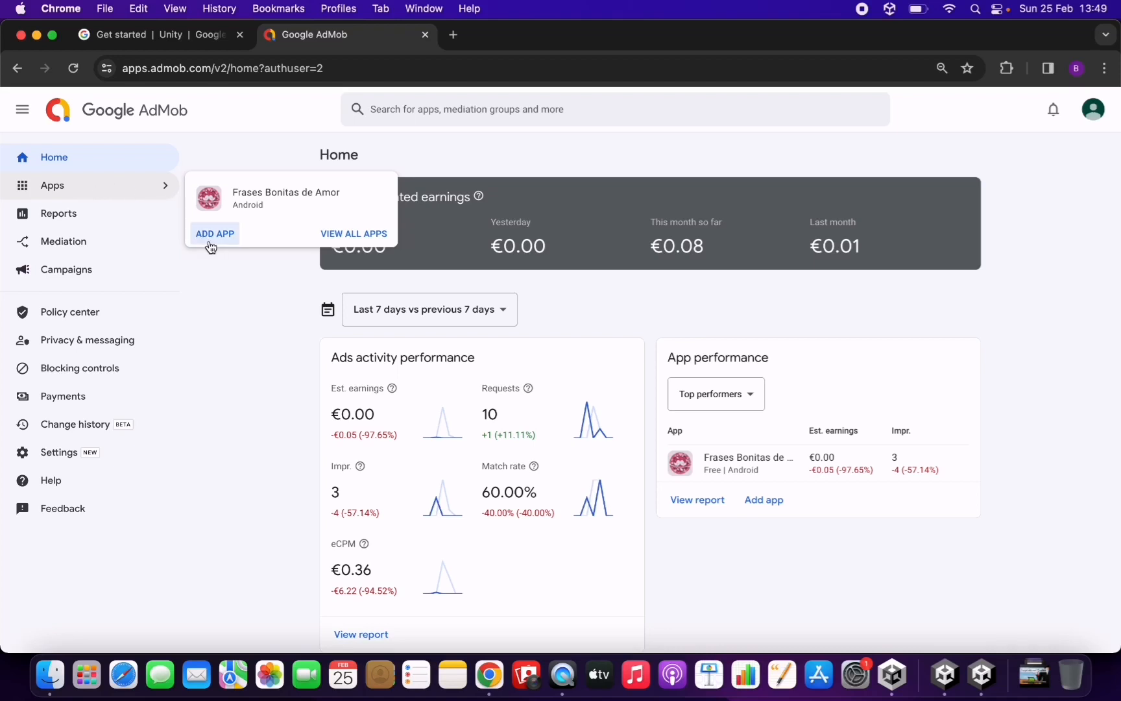
pyautogui.moveTo(93, 192)
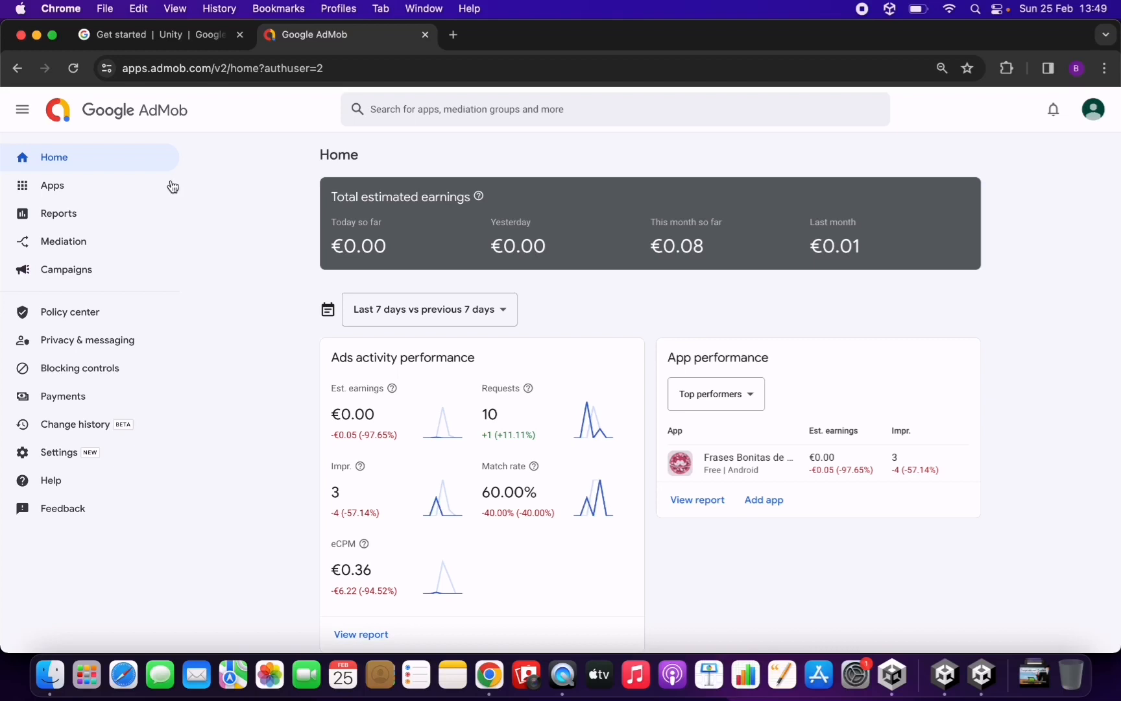
pyautogui.moveTo(170, 184)
pyautogui.moveTo(98, 197)
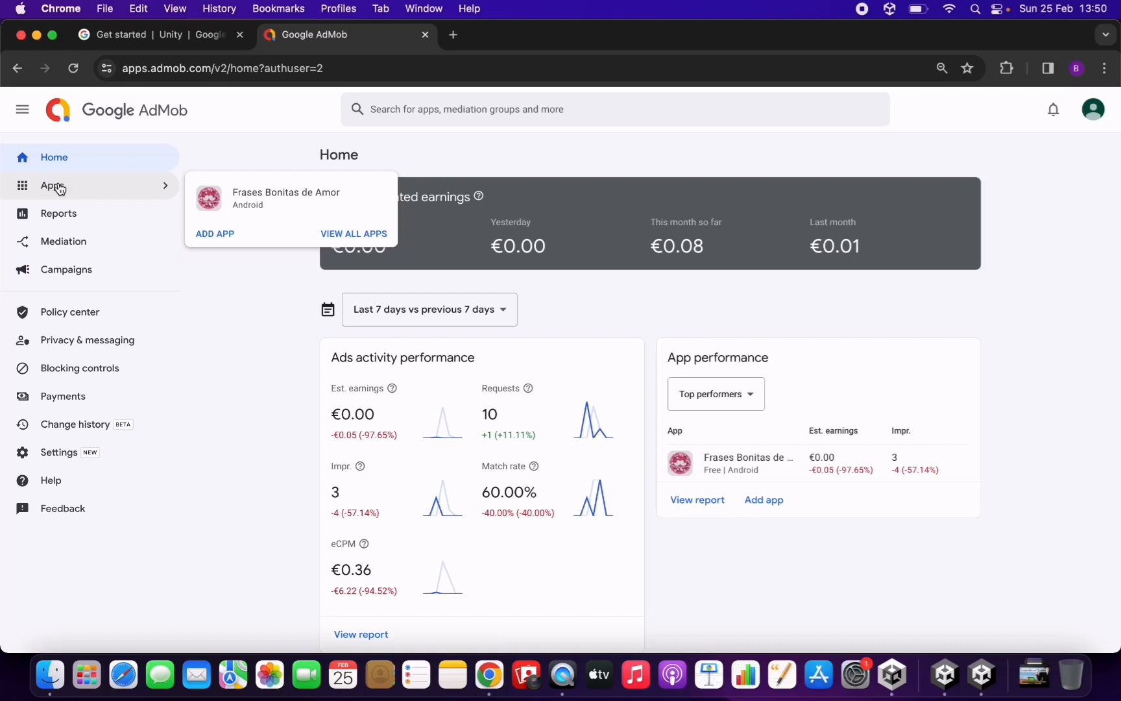
pyautogui.click(208, 235)
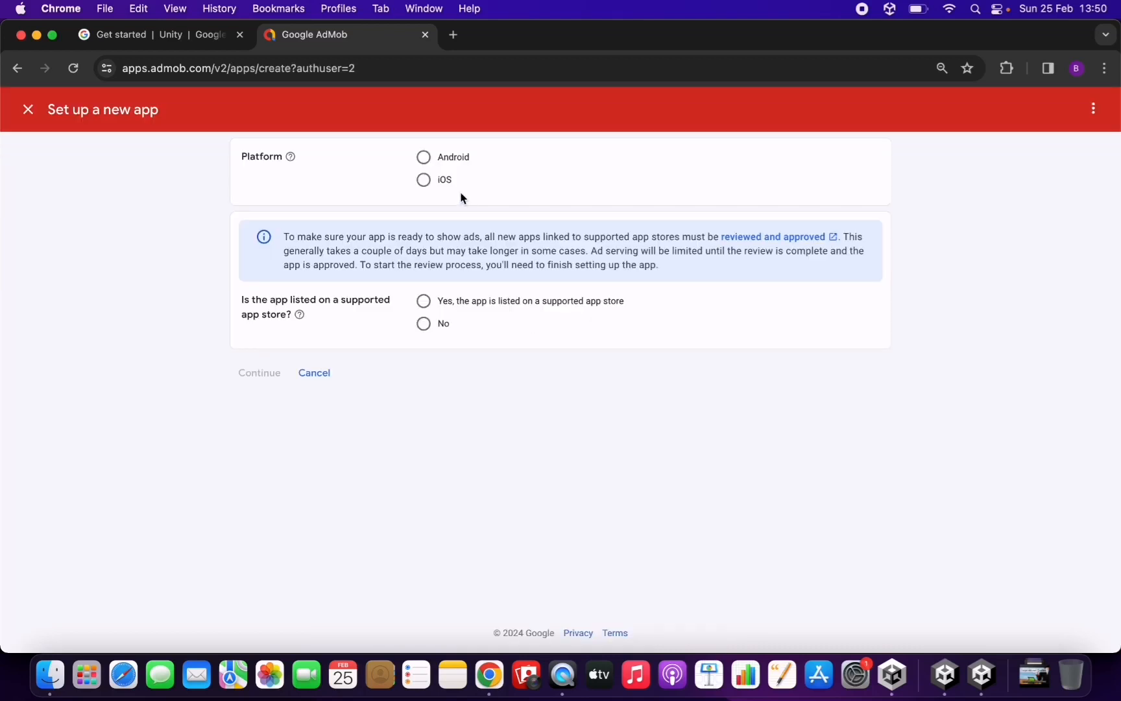
# Step: Set the new app's platform to Android, mark it as not listed on a supported app store, and continue
pyautogui.click(425, 158)
pyautogui.tripleClick(239, 299)
pyautogui.click(359, 326)
pyautogui.click(423, 324)
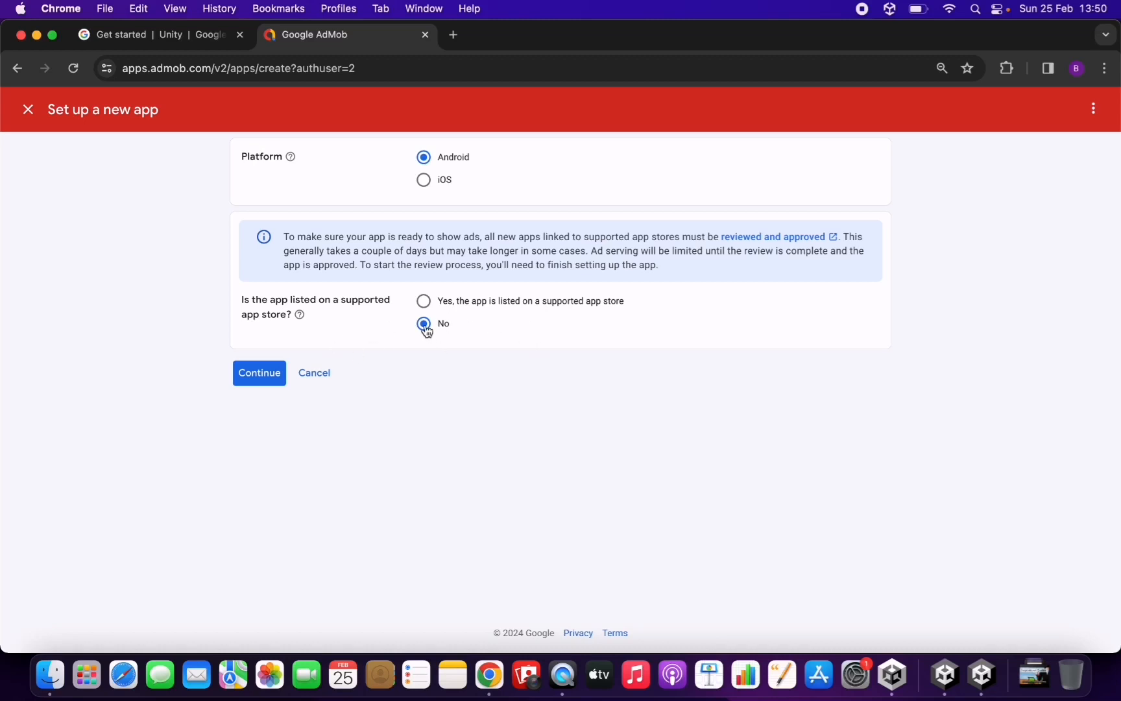
pyautogui.click(259, 372)
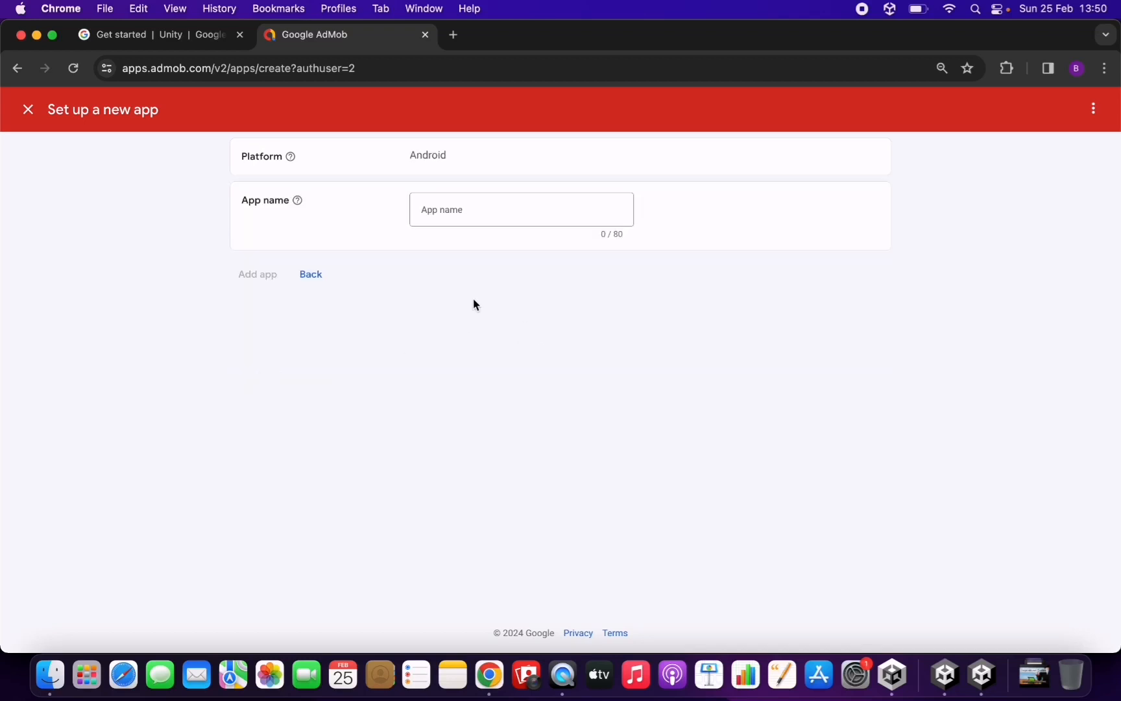
# Step: Name the app "Game Name" and add it to the account
pyautogui.click(473, 212)
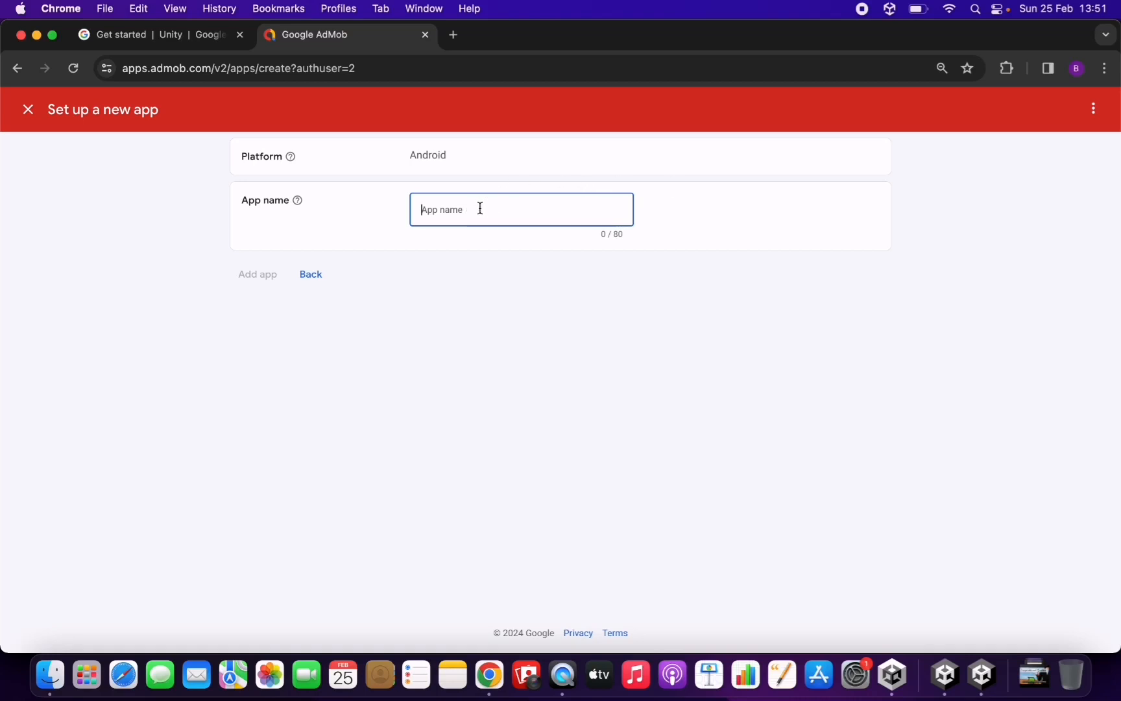
pyautogui.write('G')
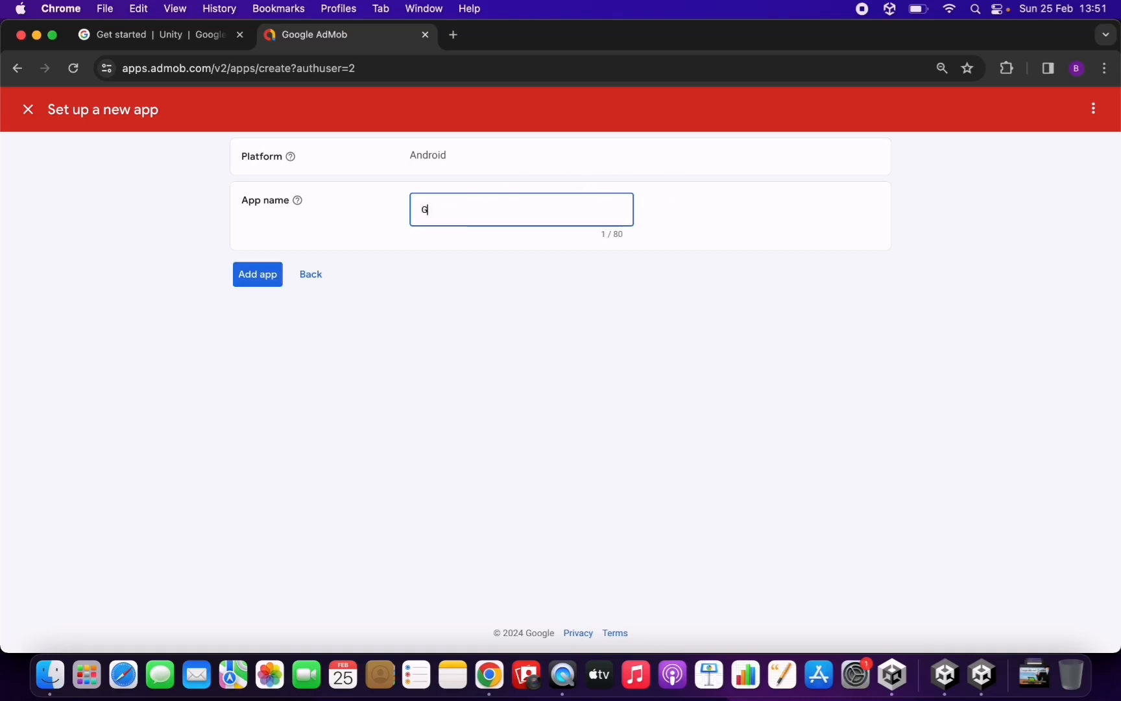
pyautogui.write('ame Name')
pyautogui.click(256, 277)
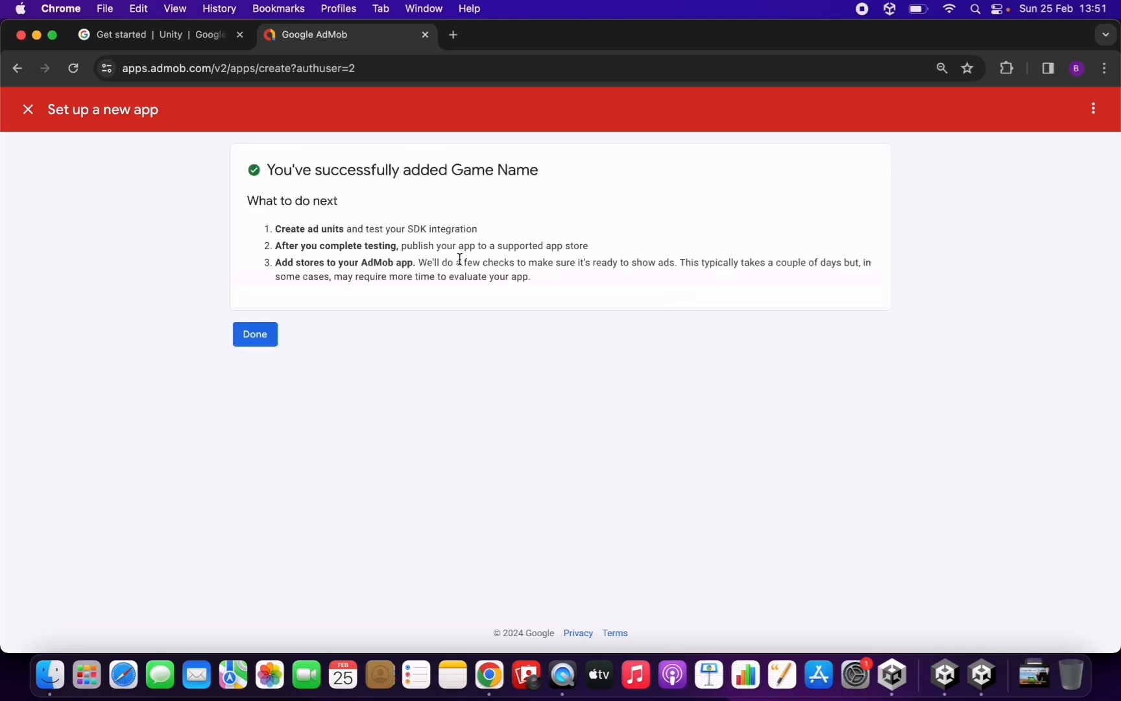
# Step: Read the message about the added app and finish the setup to reach its overview
pyautogui.moveTo(266, 172); pyautogui.dragTo(572, 179)
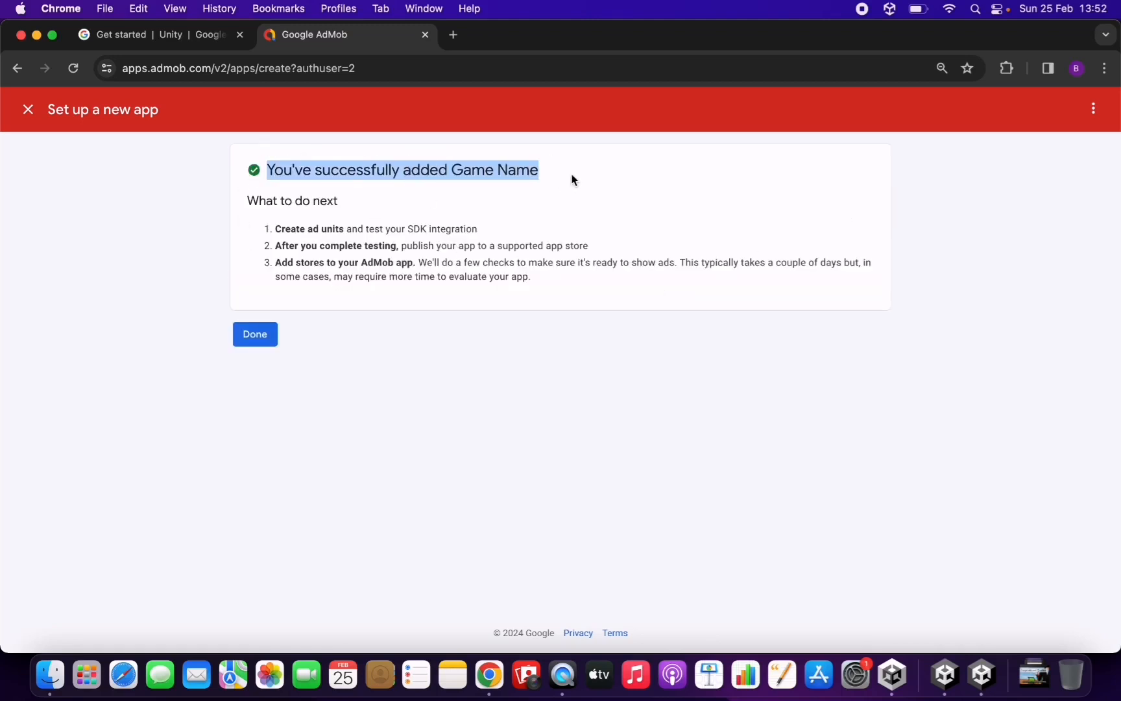
pyautogui.click(573, 181)
pyautogui.moveTo(452, 170); pyautogui.dragTo(592, 175)
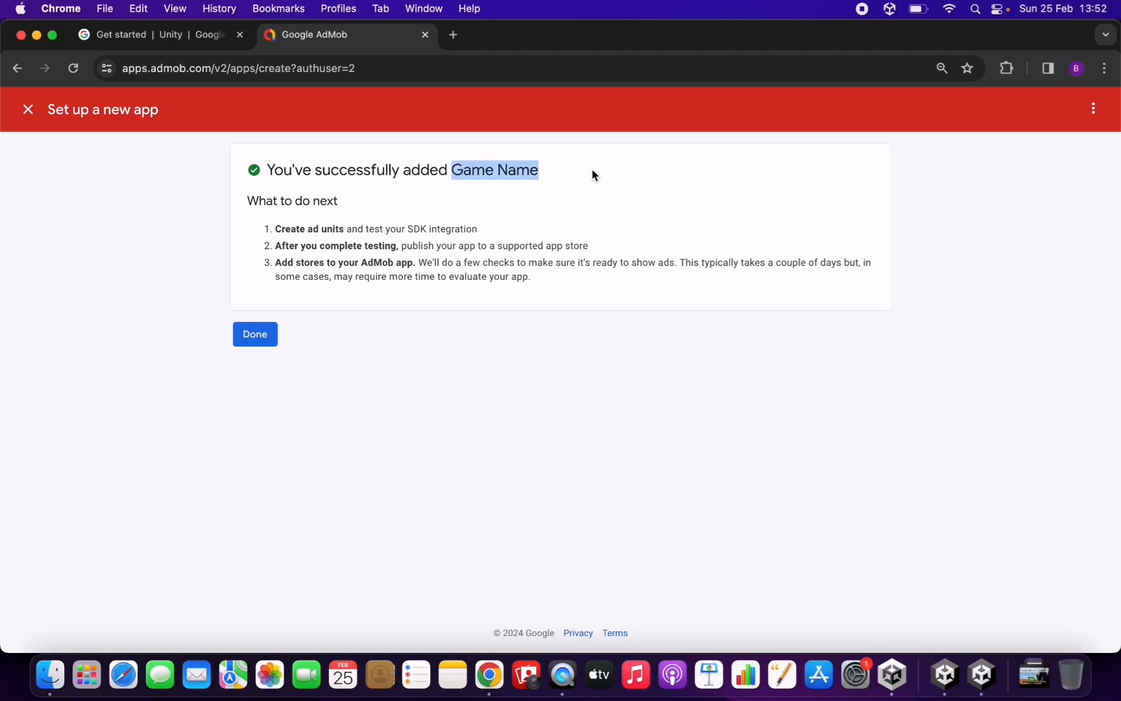
pyautogui.click(532, 210)
pyautogui.click(254, 333)
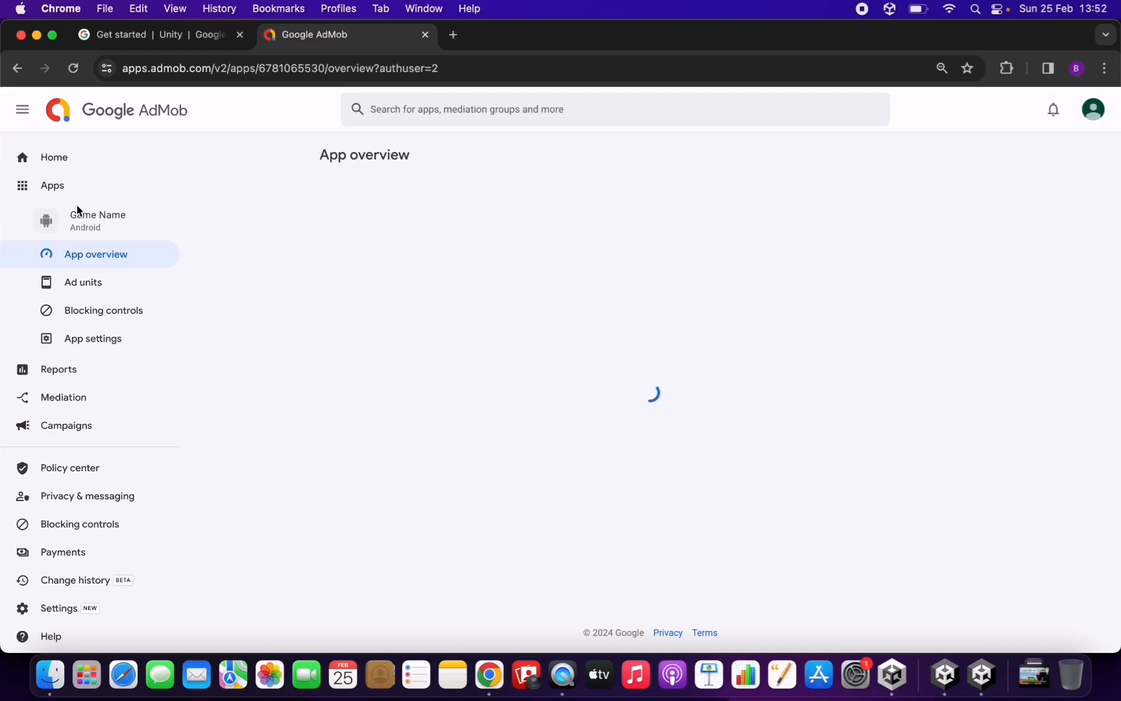
# Step: Check the review requirement on the Game Name overview and open the app's settings showing its App ID
pyautogui.moveTo(99, 195)
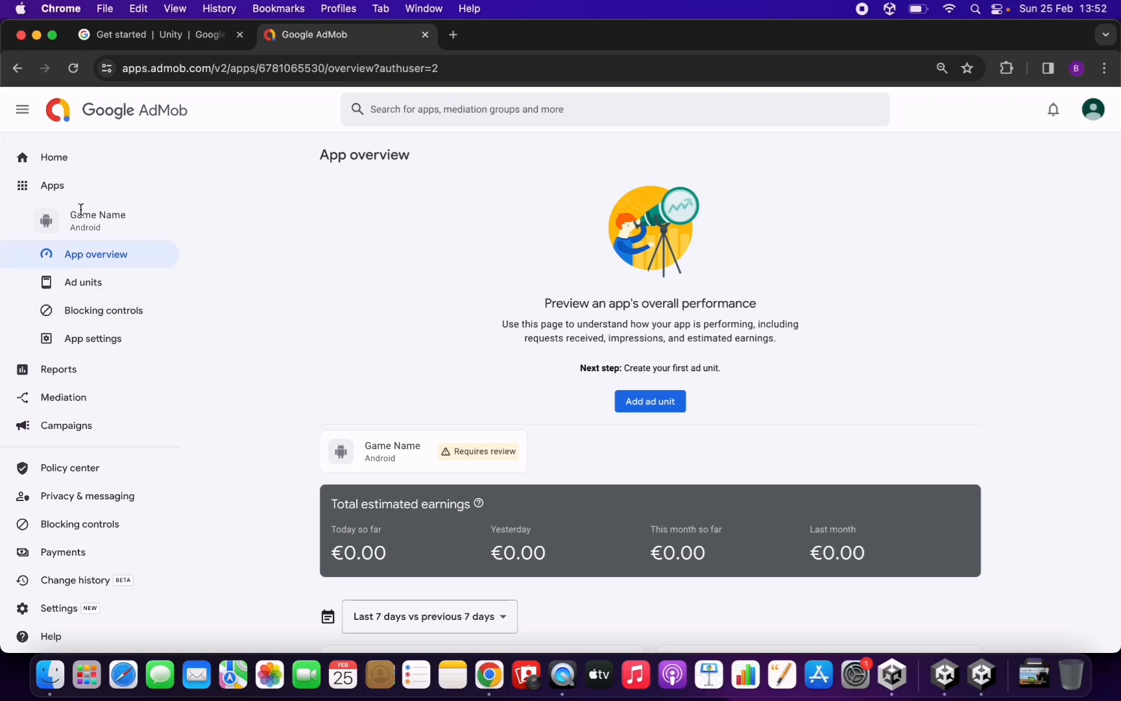
pyautogui.scroll(-5, 239, 441)
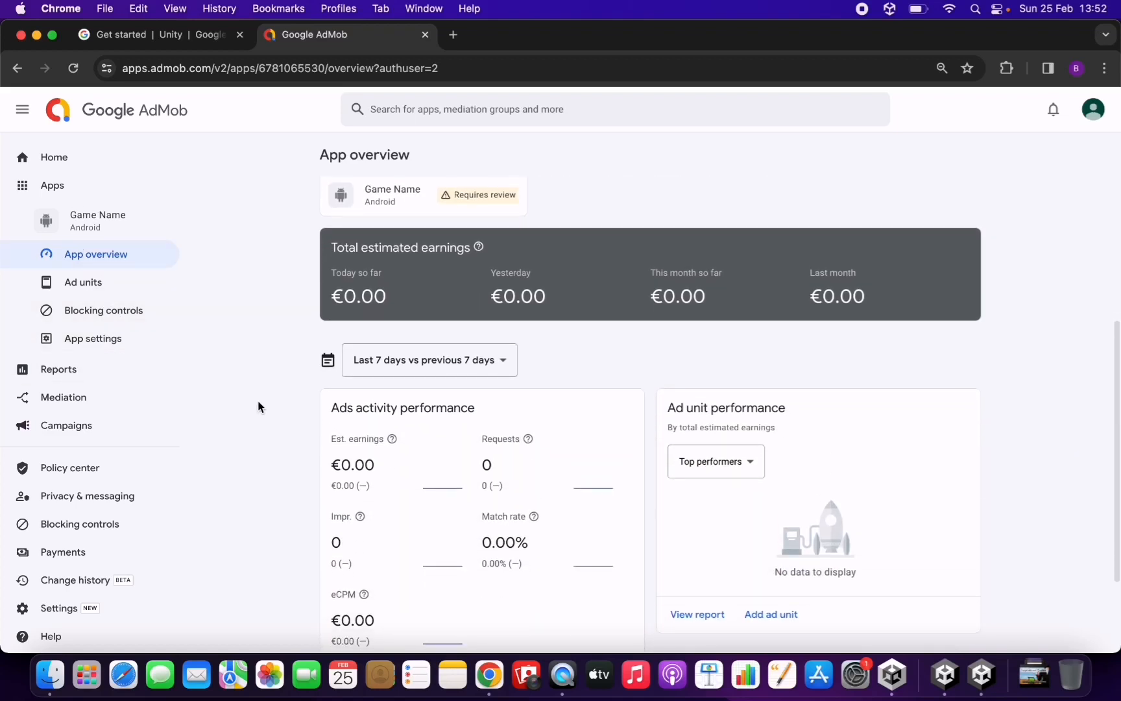
pyautogui.moveTo(462, 218)
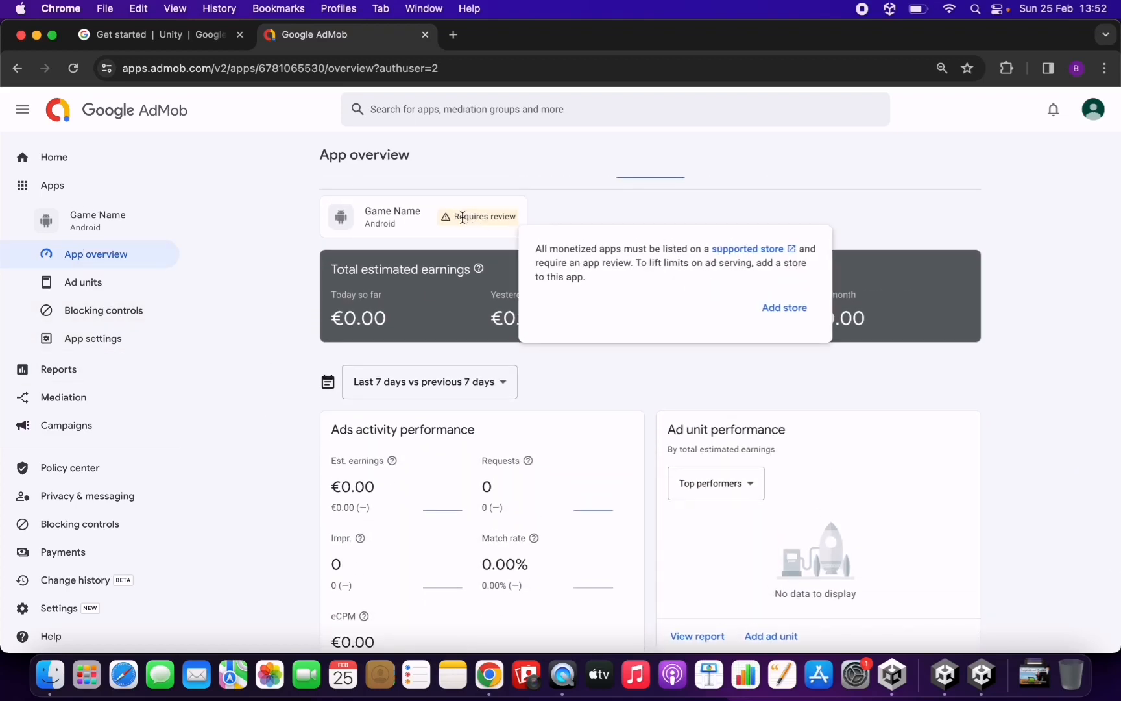
pyautogui.moveTo(453, 216); pyautogui.dragTo(515, 220)
pyautogui.click(556, 221)
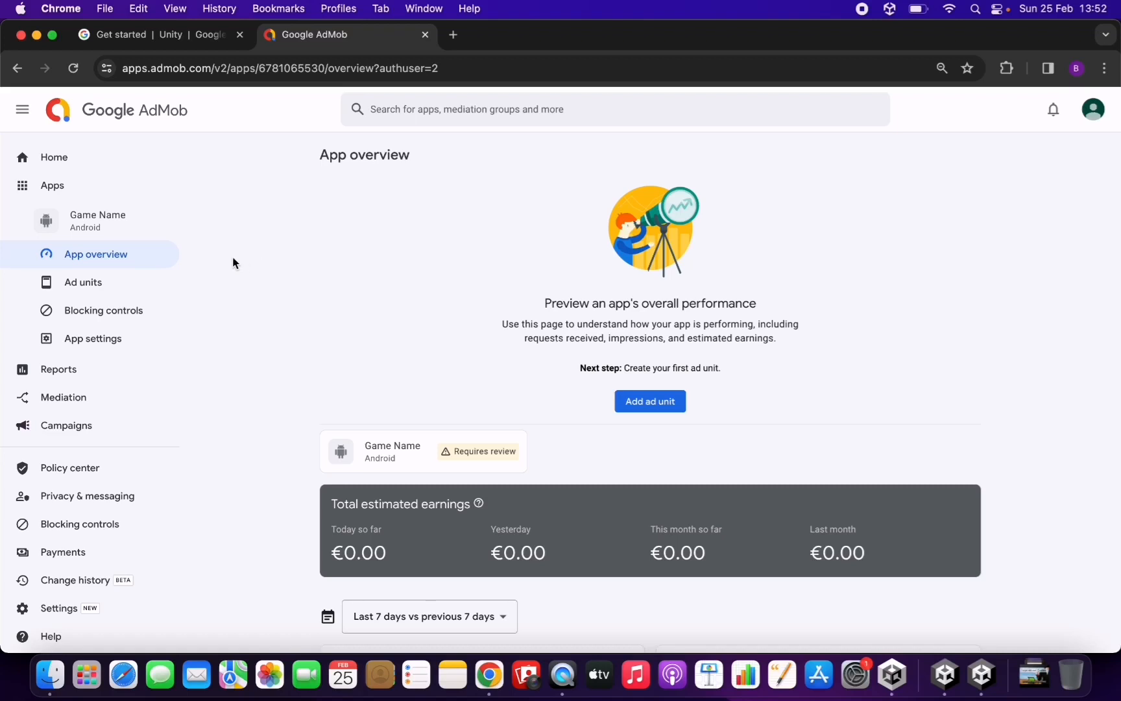
pyautogui.click(101, 344)
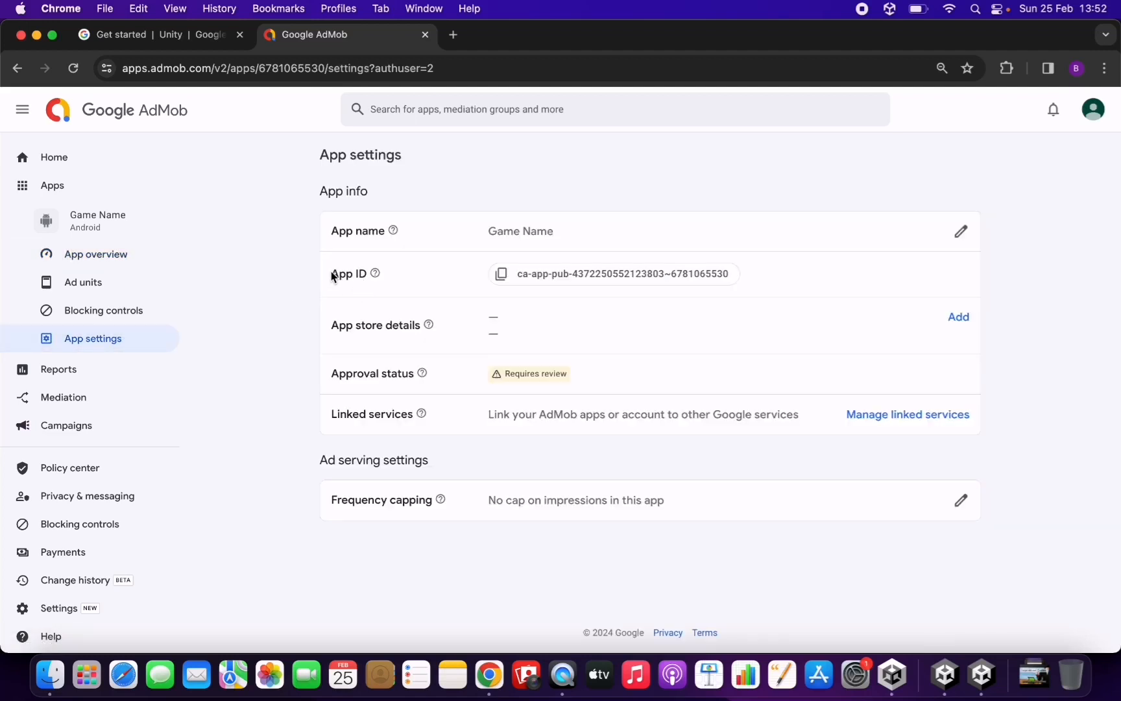
# Step: Return to the AdMob Unity Get started guide and open the Mobile Ads Unity plugin's download page
pyautogui.moveTo(331, 276); pyautogui.dragTo(363, 275)
pyautogui.click(443, 278)
pyautogui.click(165, 40)
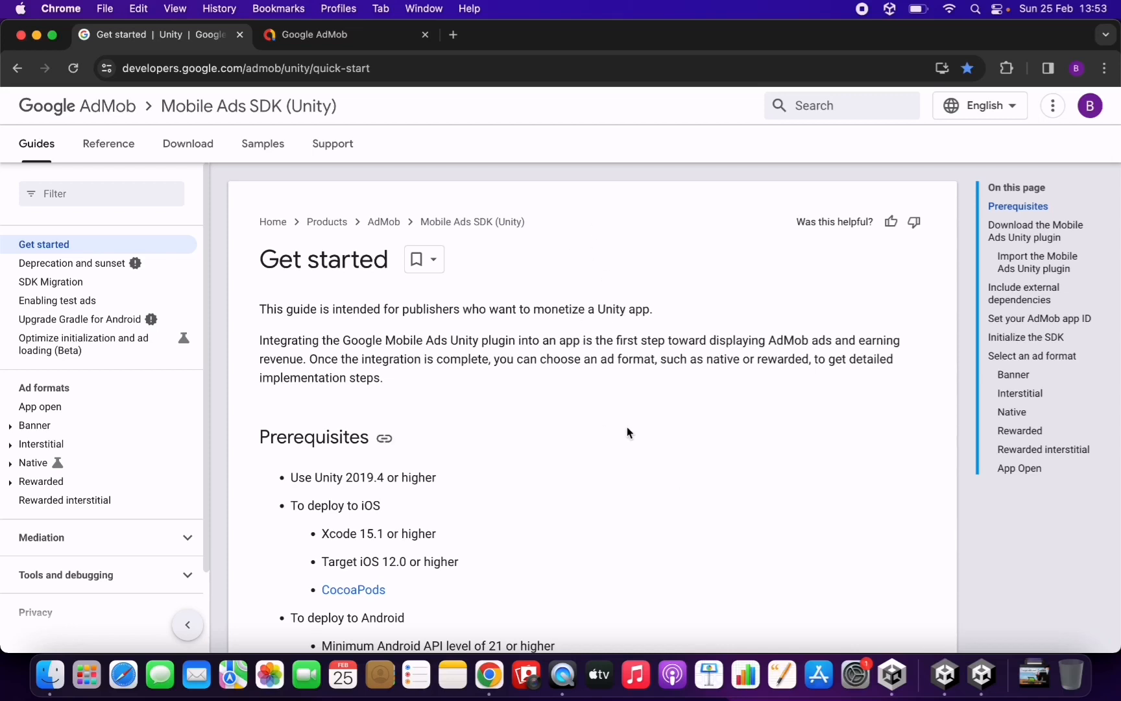
pyautogui.click(59, 250)
pyautogui.scroll(-5, 730, 482)
pyautogui.scroll(-3, 730, 481)
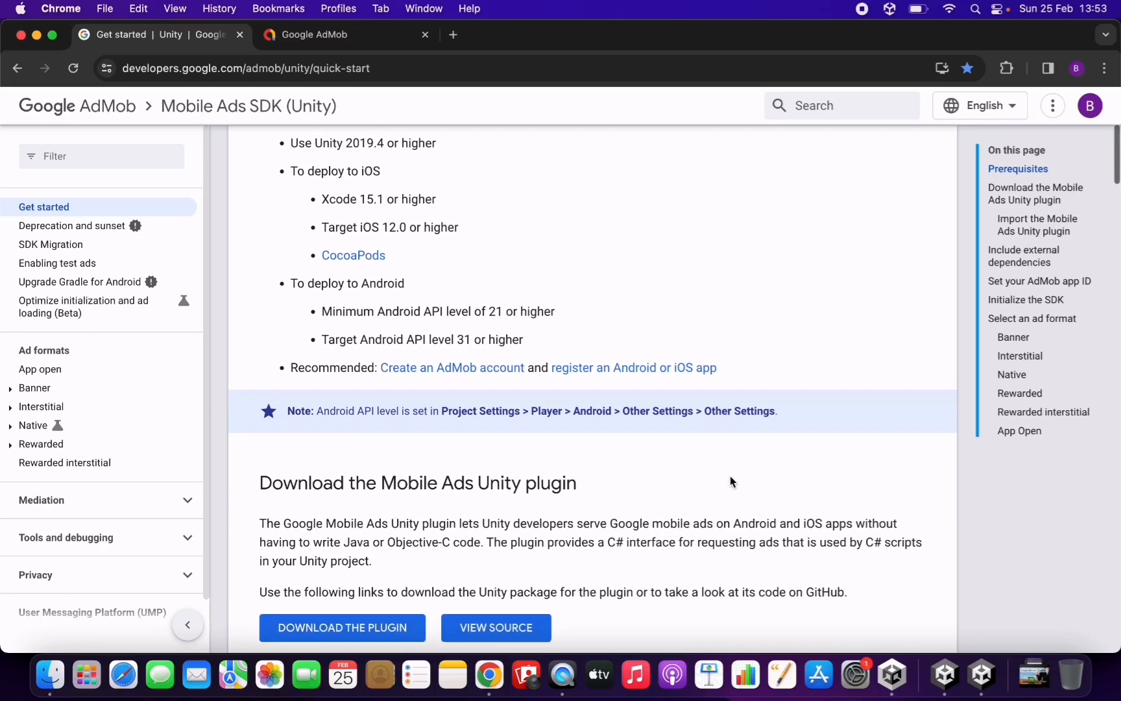
pyautogui.scroll(-3, 730, 481)
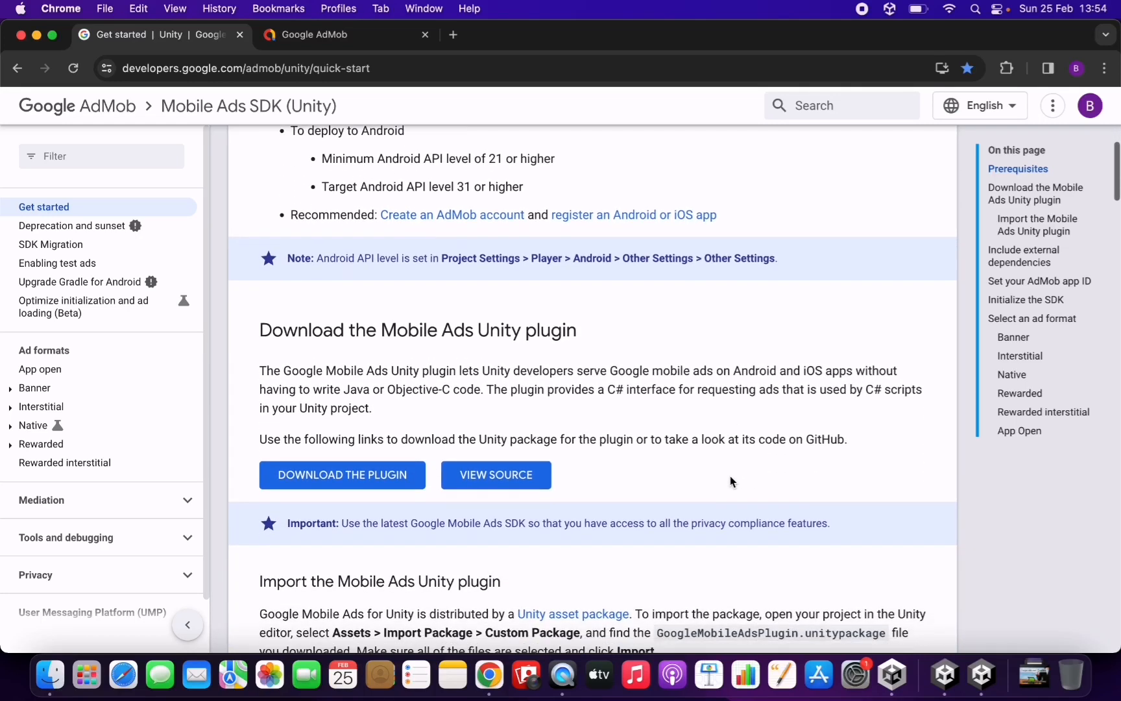
pyautogui.click(344, 472)
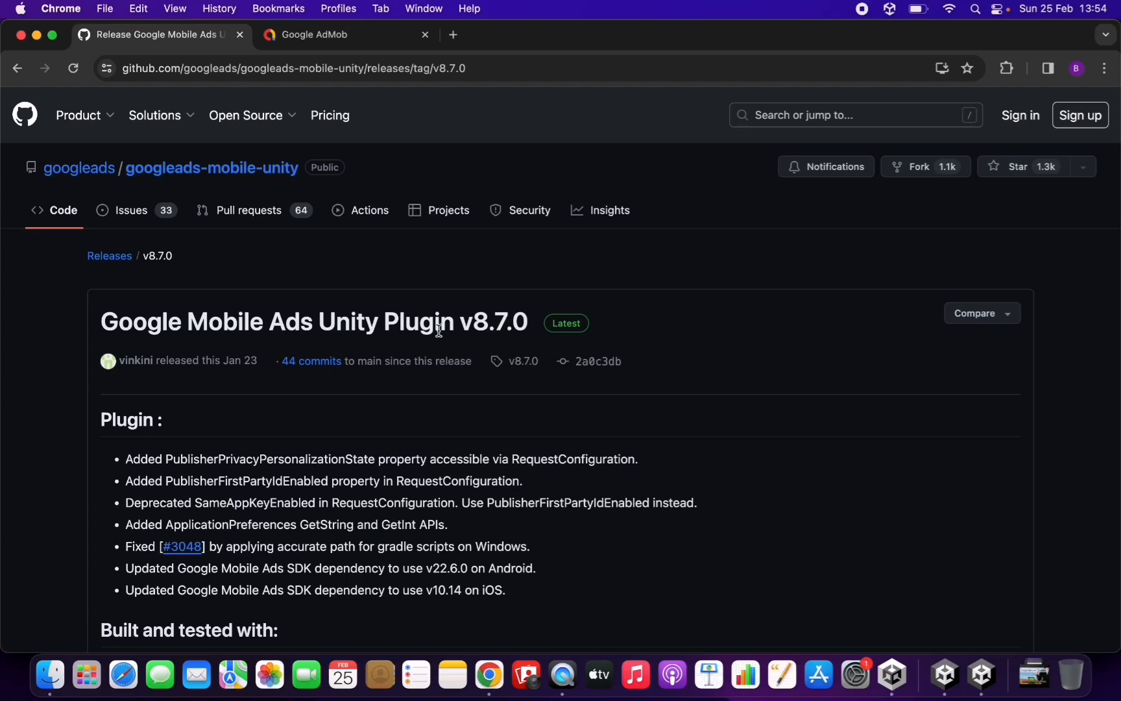
# Step: Download GoogleMobileAds-v8.7.0.unitypackage from the assets of the plugin's v8.7.0 release
pyautogui.moveTo(489, 321); pyautogui.dragTo(519, 321)
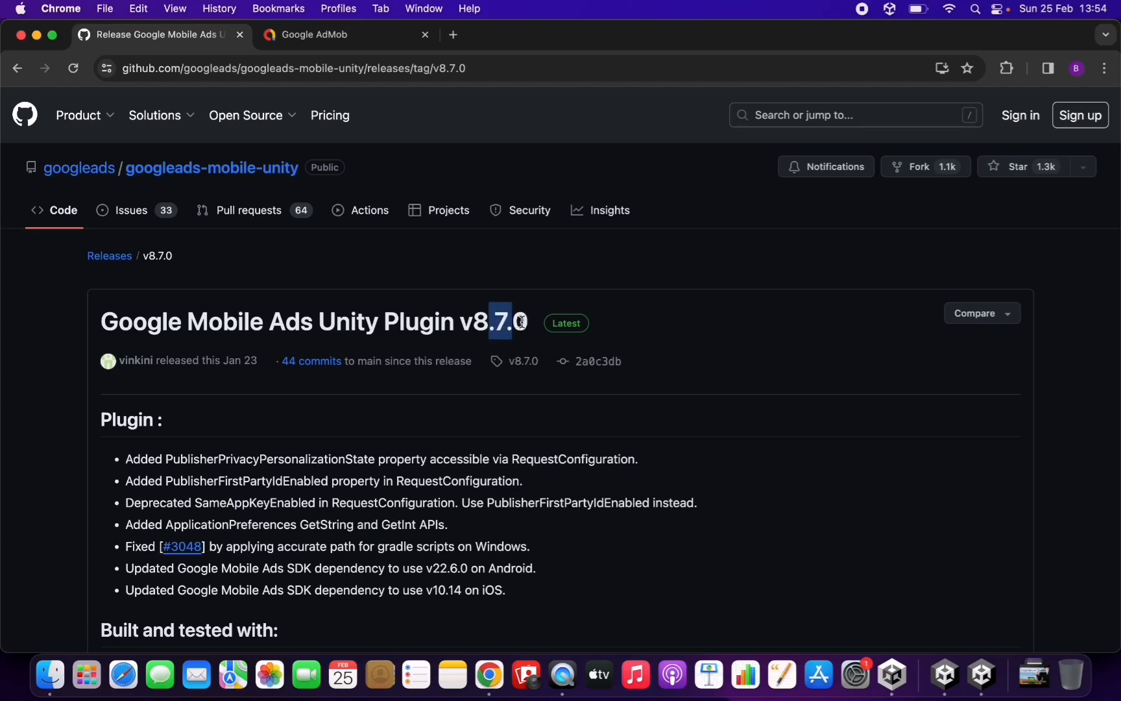
pyautogui.click(519, 321)
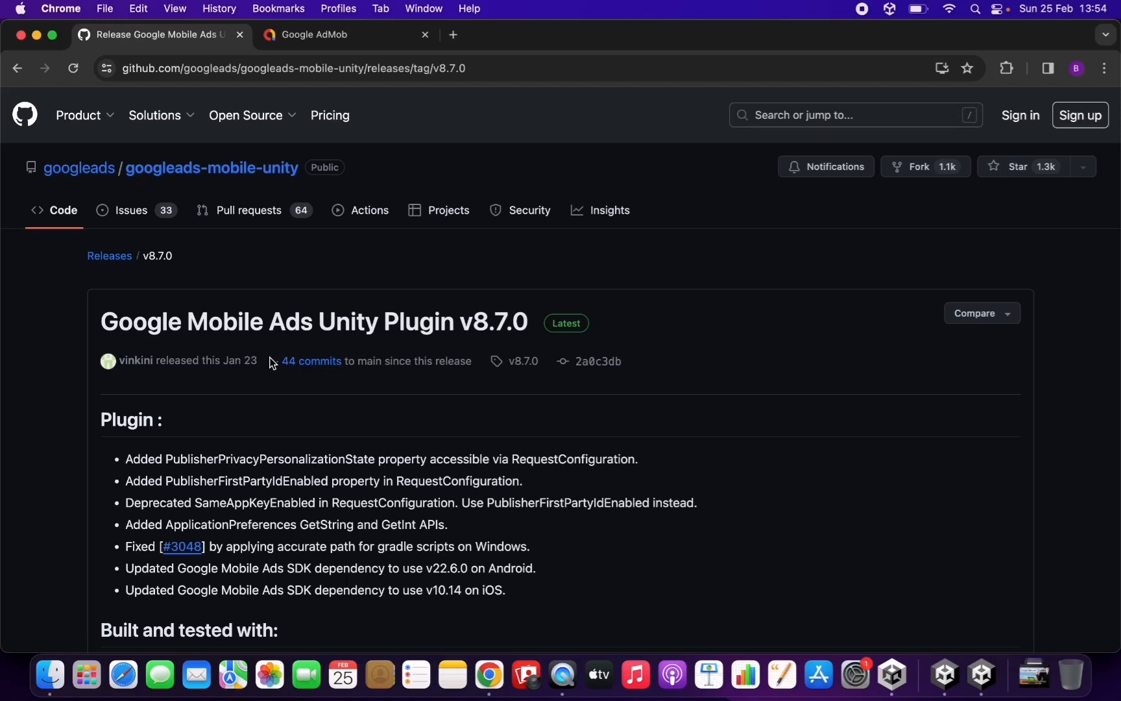
pyautogui.scroll(-2, 741, 344)
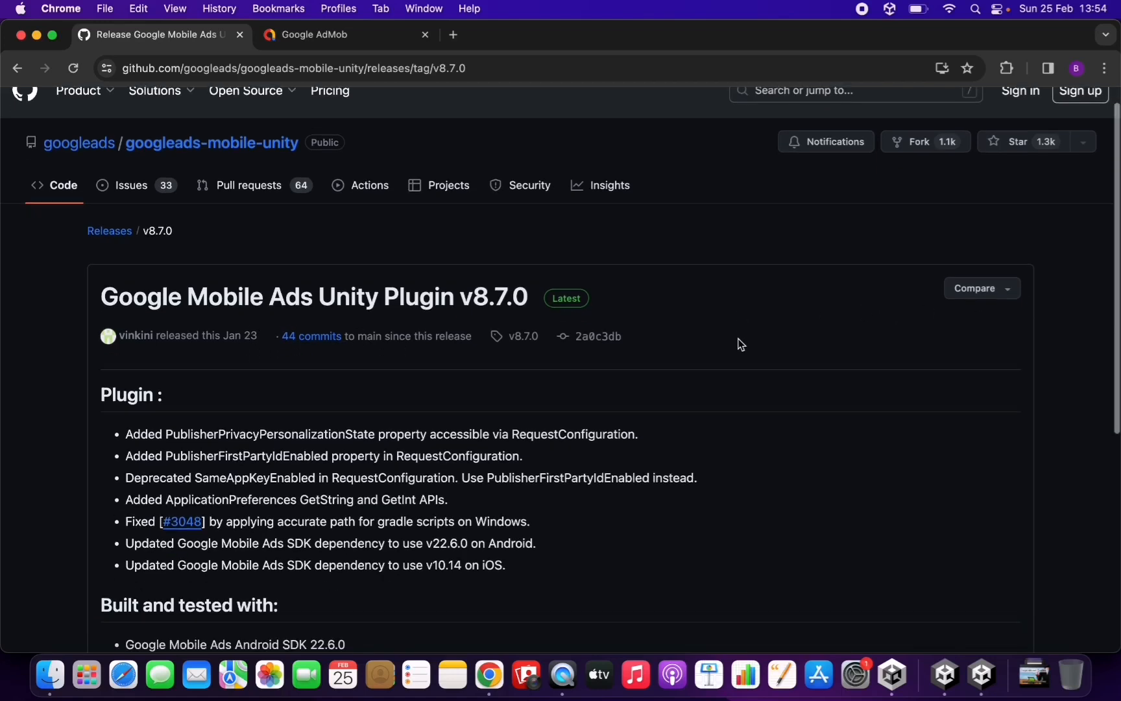
pyautogui.scroll(-4, 741, 344)
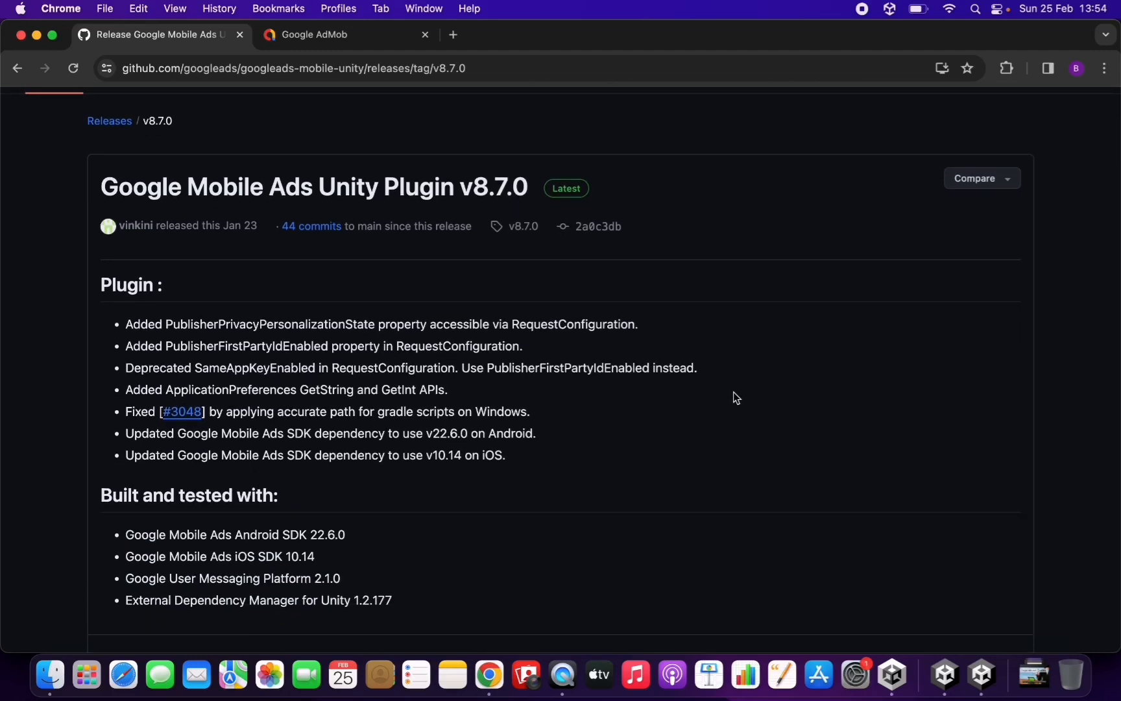
pyautogui.scroll(-8, 737, 397)
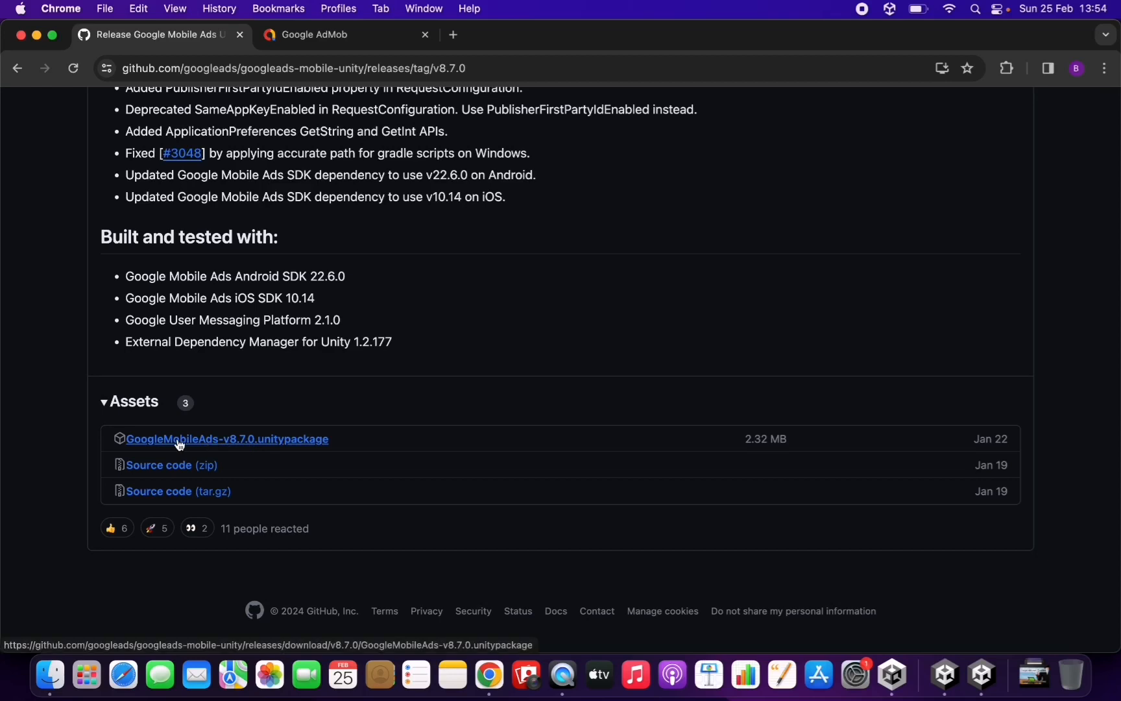
pyautogui.click(218, 446)
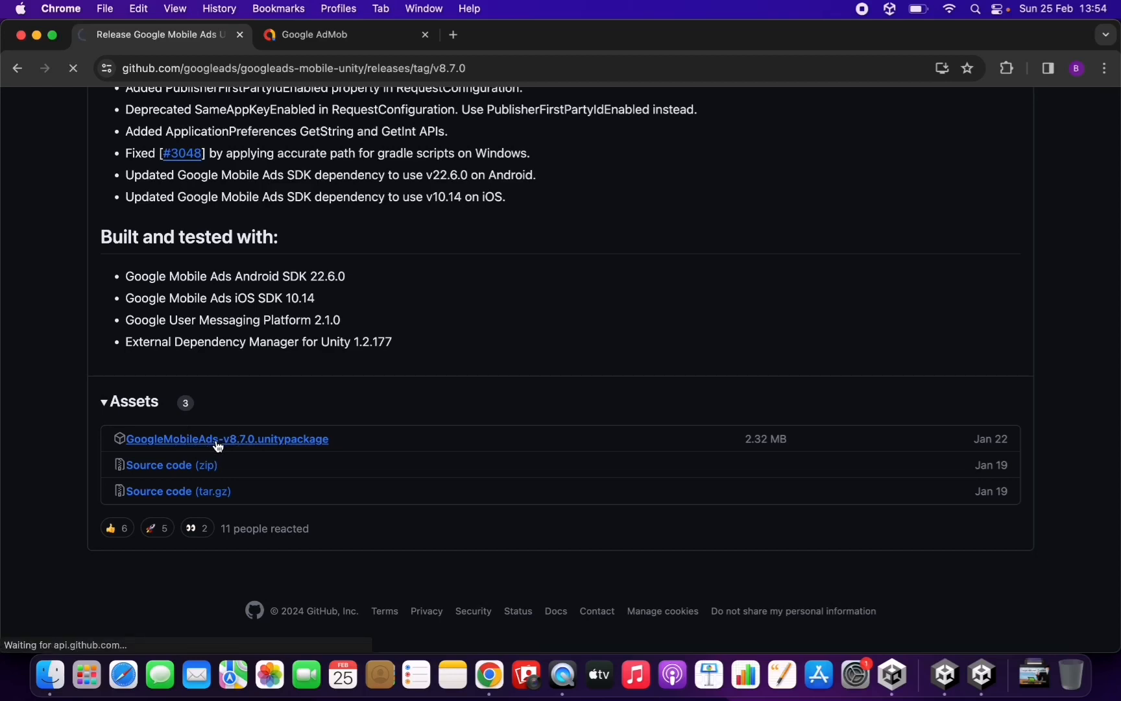
pyautogui.click(1033, 681)
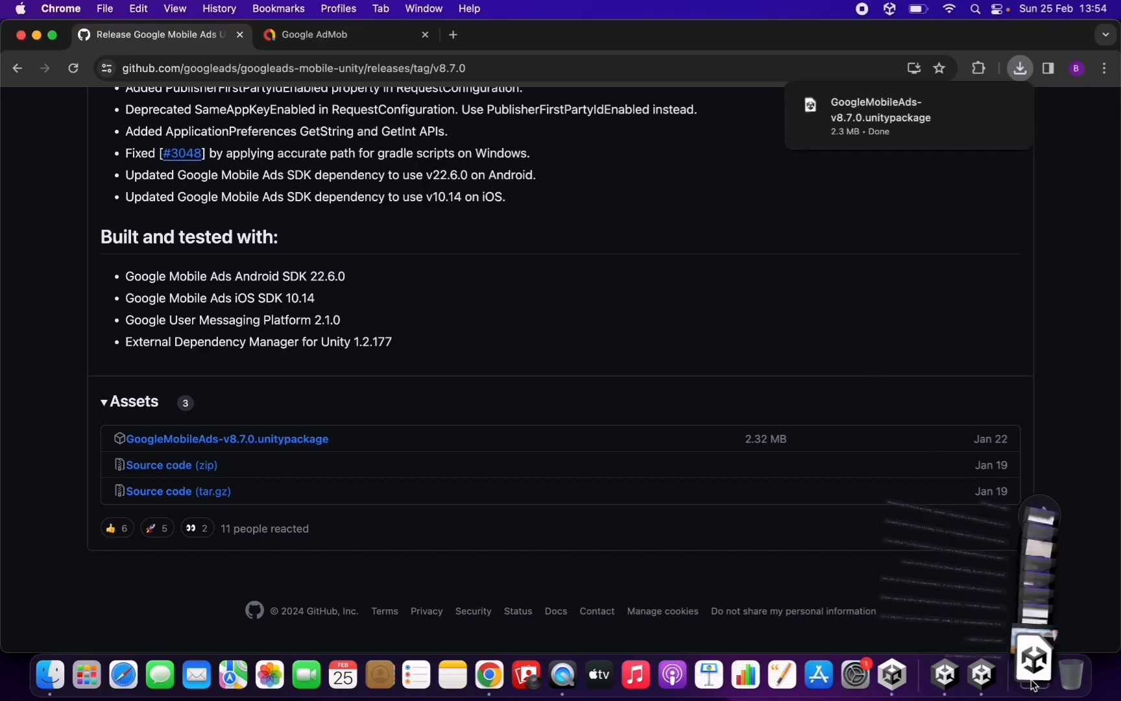
pyautogui.click(525, 452)
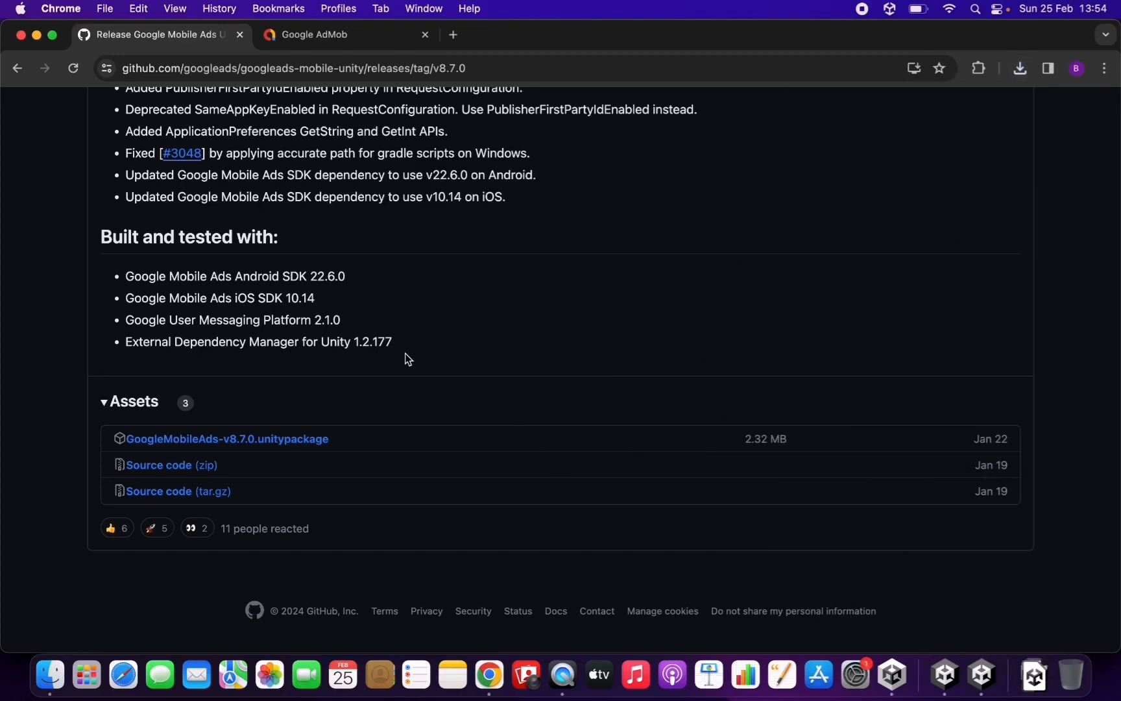
# Step: Open the repository's full releases list and look through the earlier versions of the Google Mobile Ads Unity plugin
pyautogui.scroll(10, 405, 353)
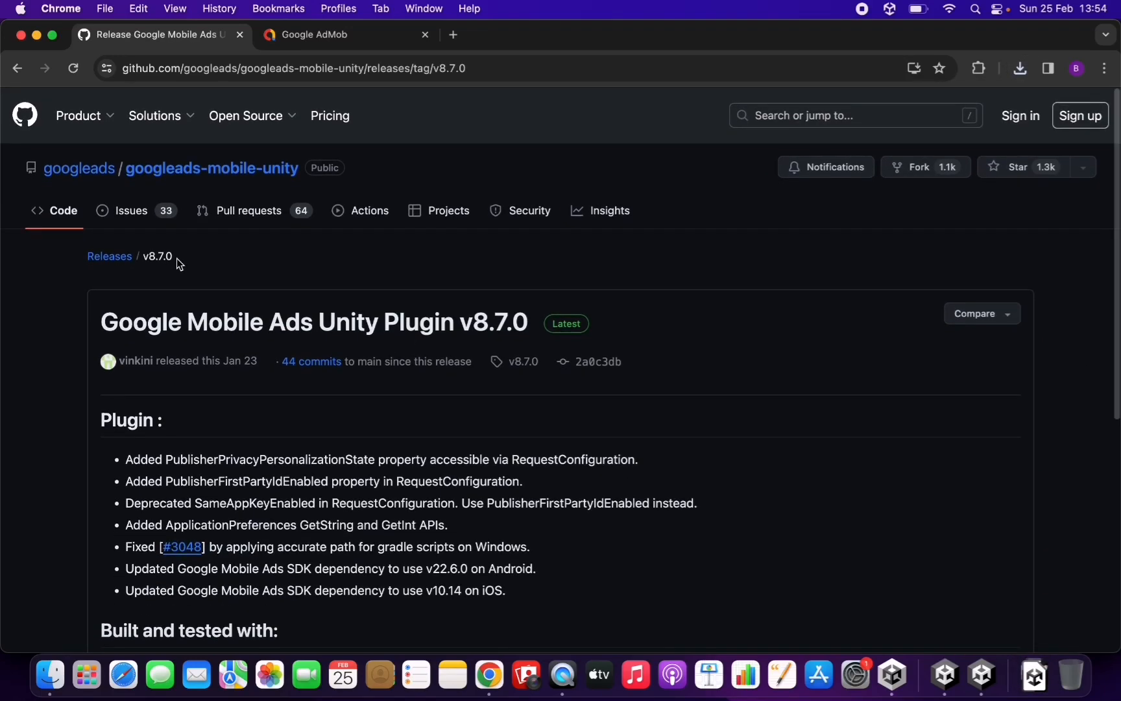
pyautogui.click(108, 257)
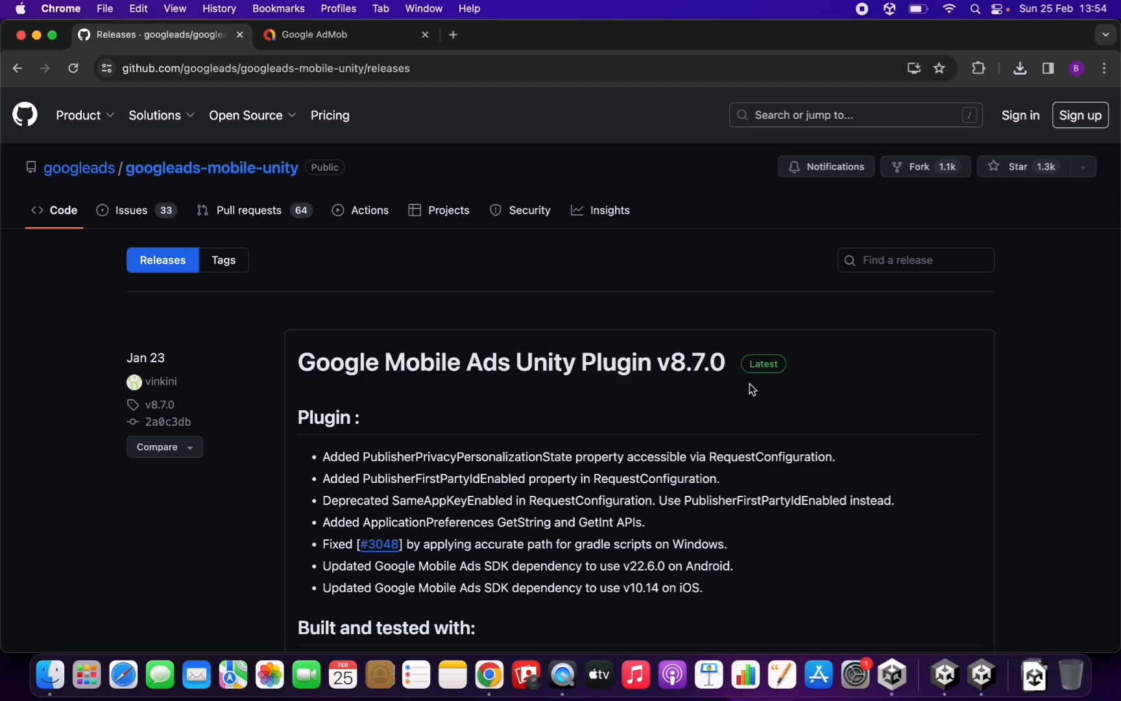
pyautogui.scroll(-10, 908, 439)
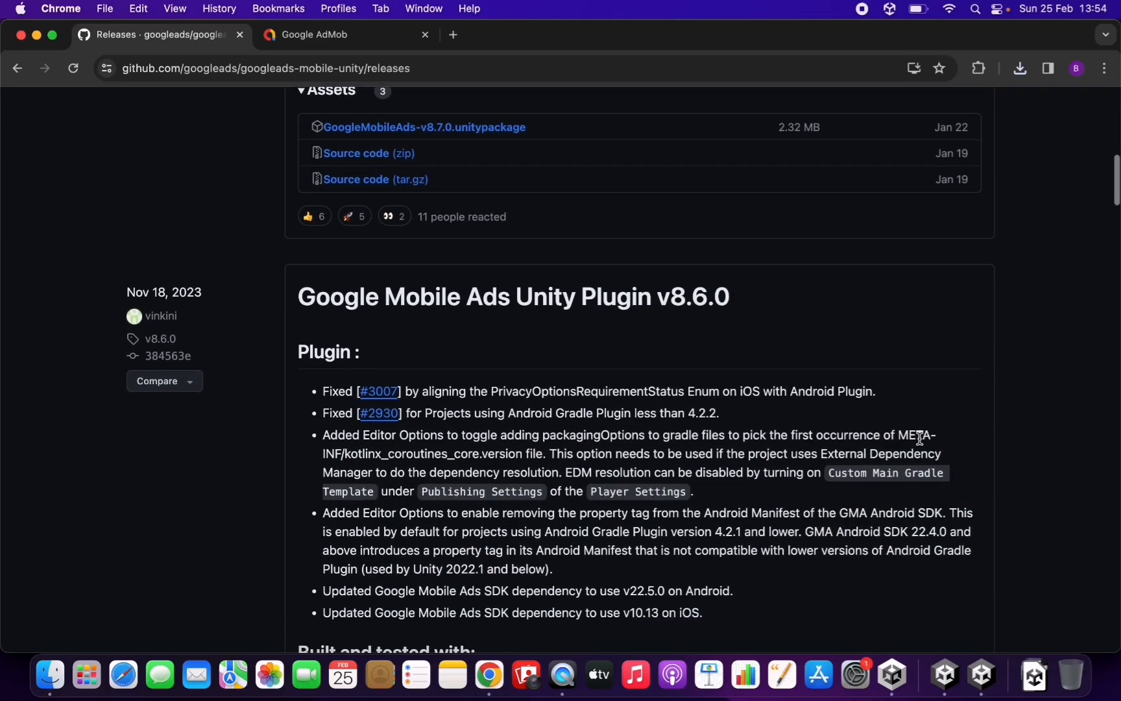
pyautogui.scroll(-10, 844, 328)
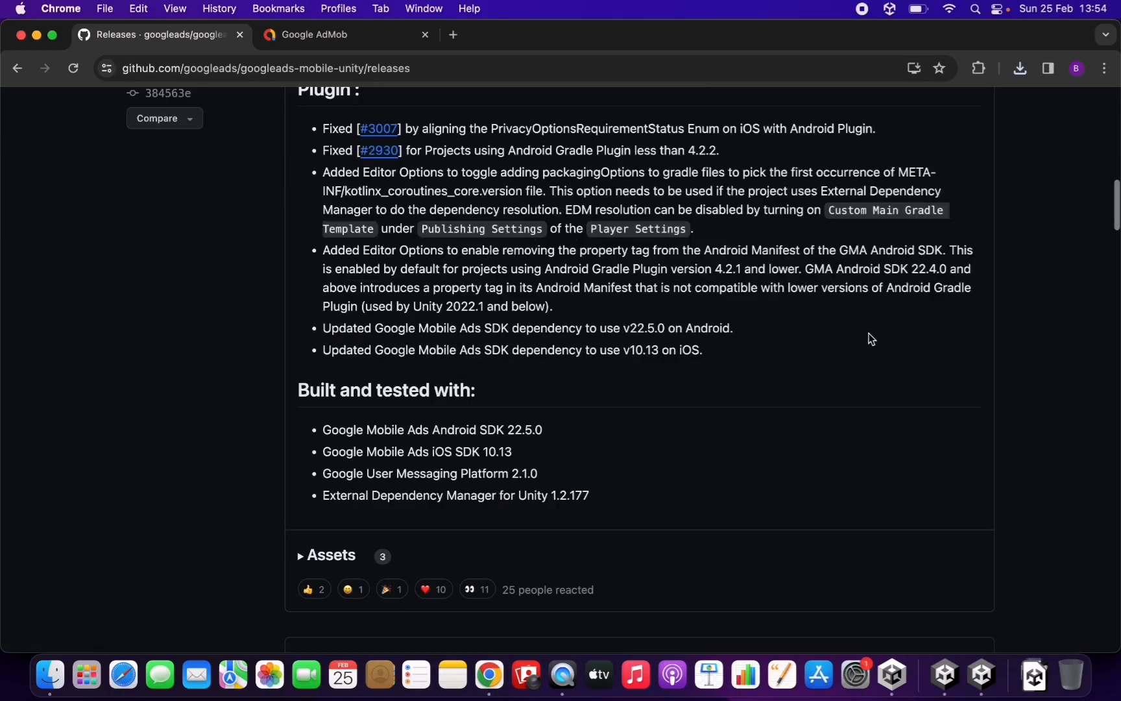
pyautogui.scroll(-2, 804, 298)
pyautogui.scroll(-6, 694, 421)
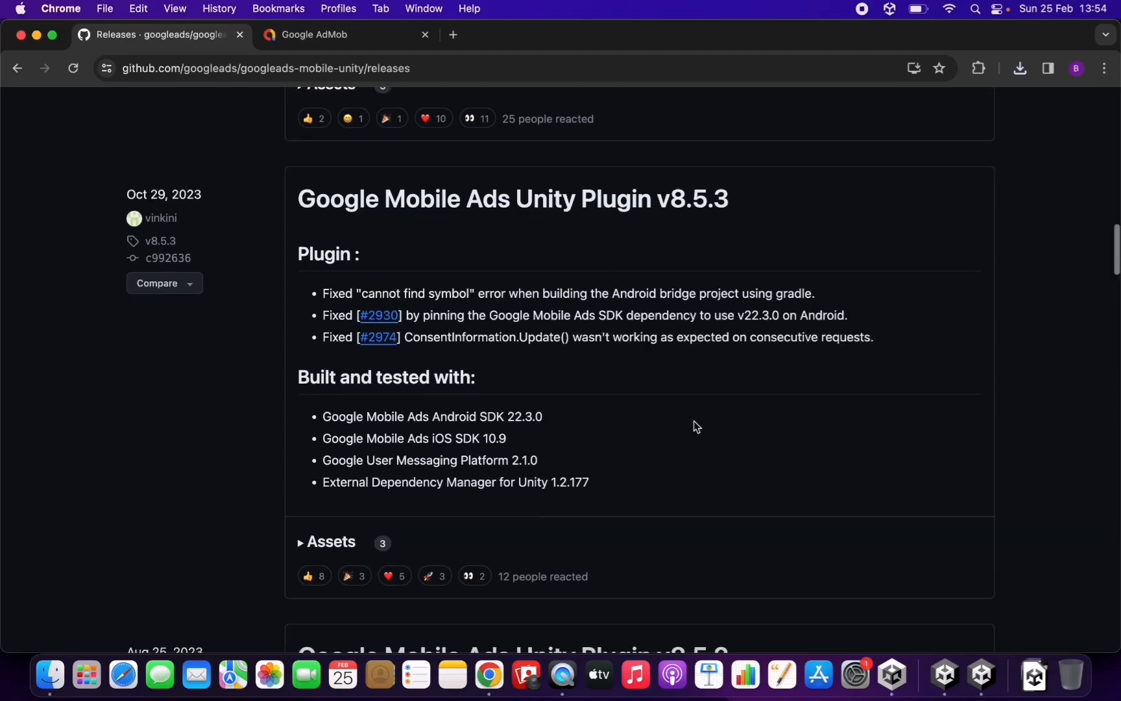
pyautogui.scroll(20, 709, 286)
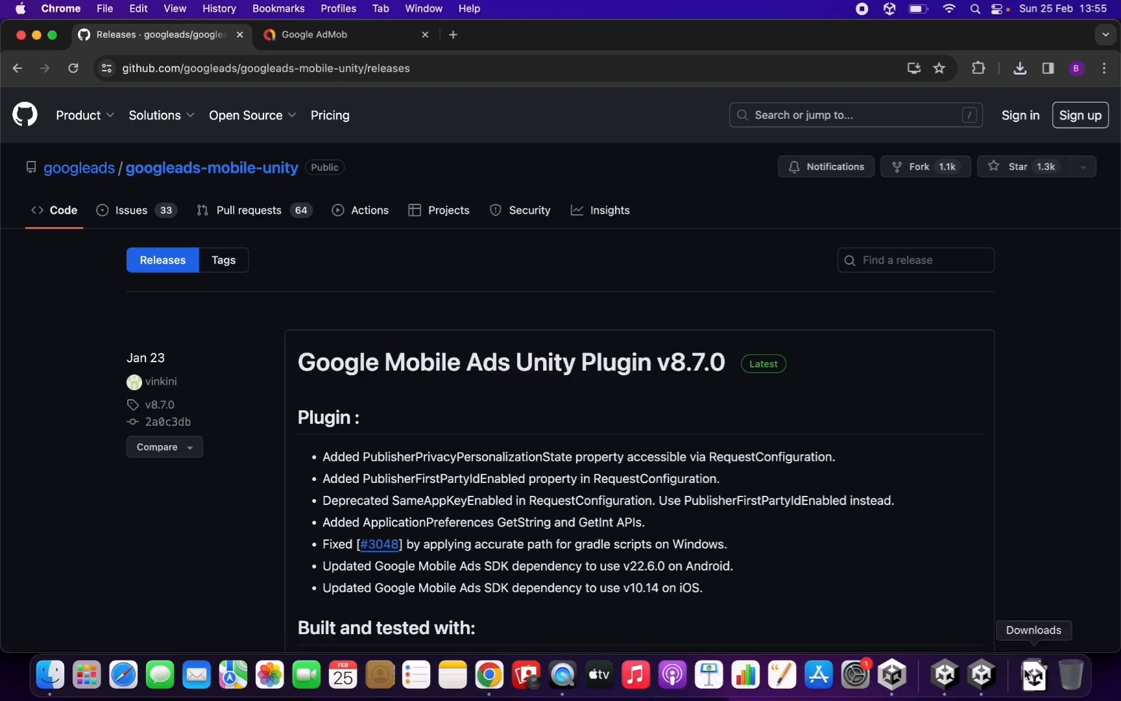
# Step: Switch to the Unity project and show the contents of its root Assets folder
pyautogui.click(945, 672)
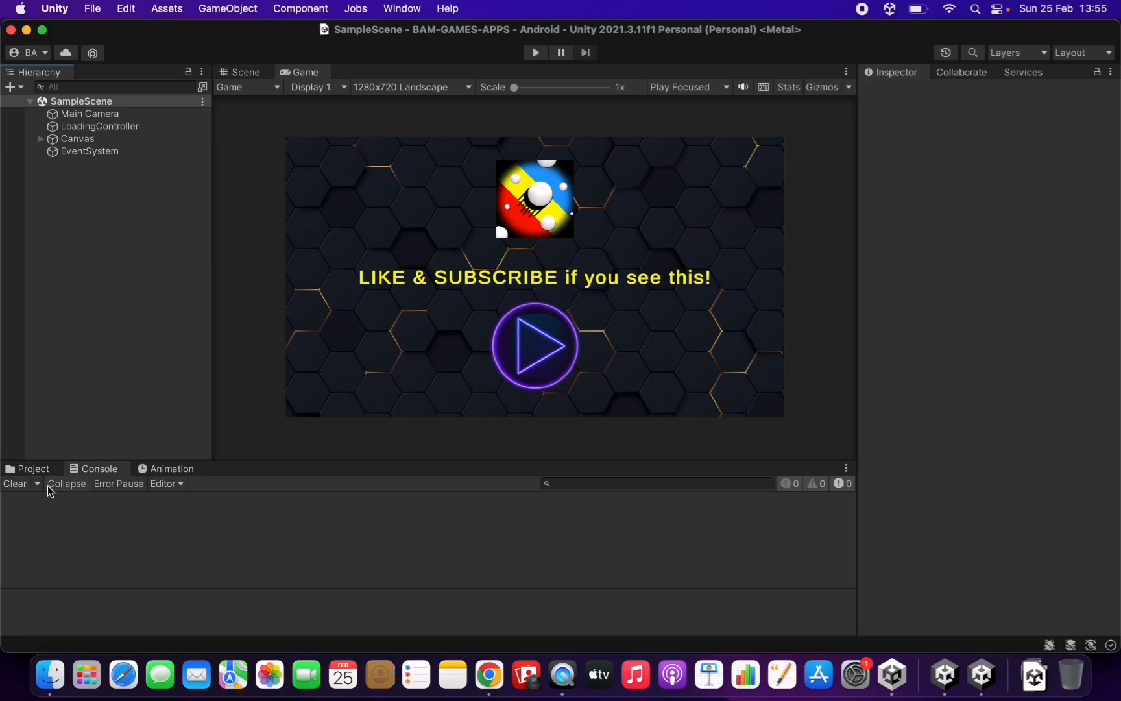
pyautogui.click(30, 469)
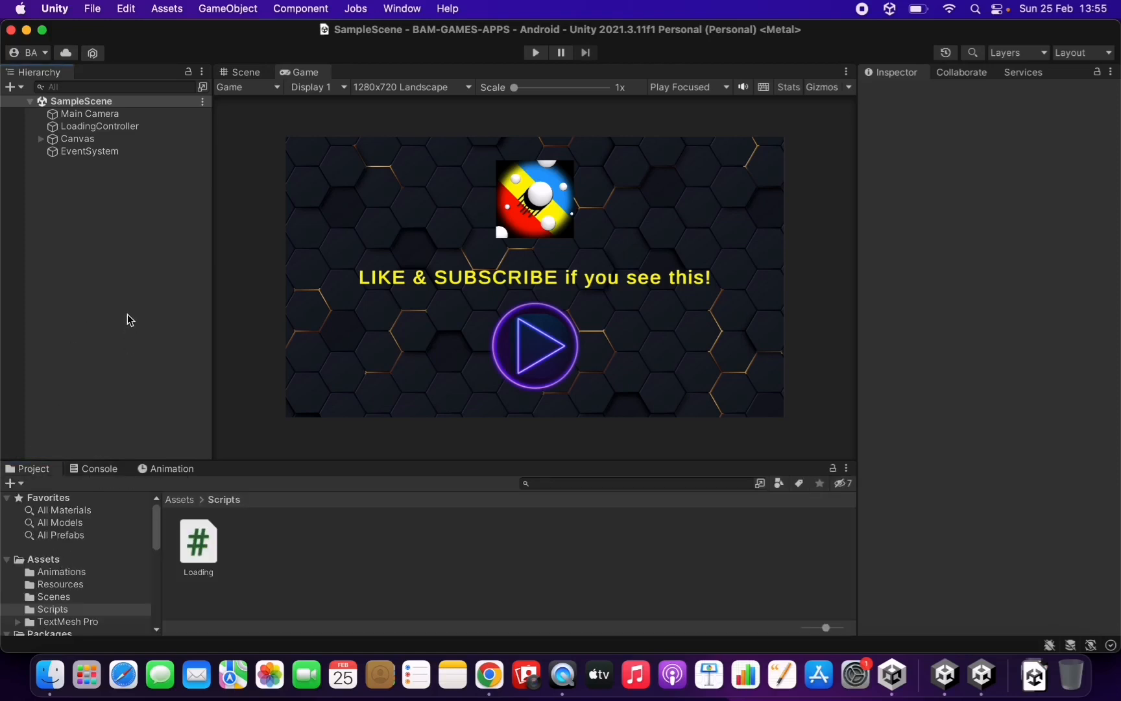
pyautogui.click(180, 498)
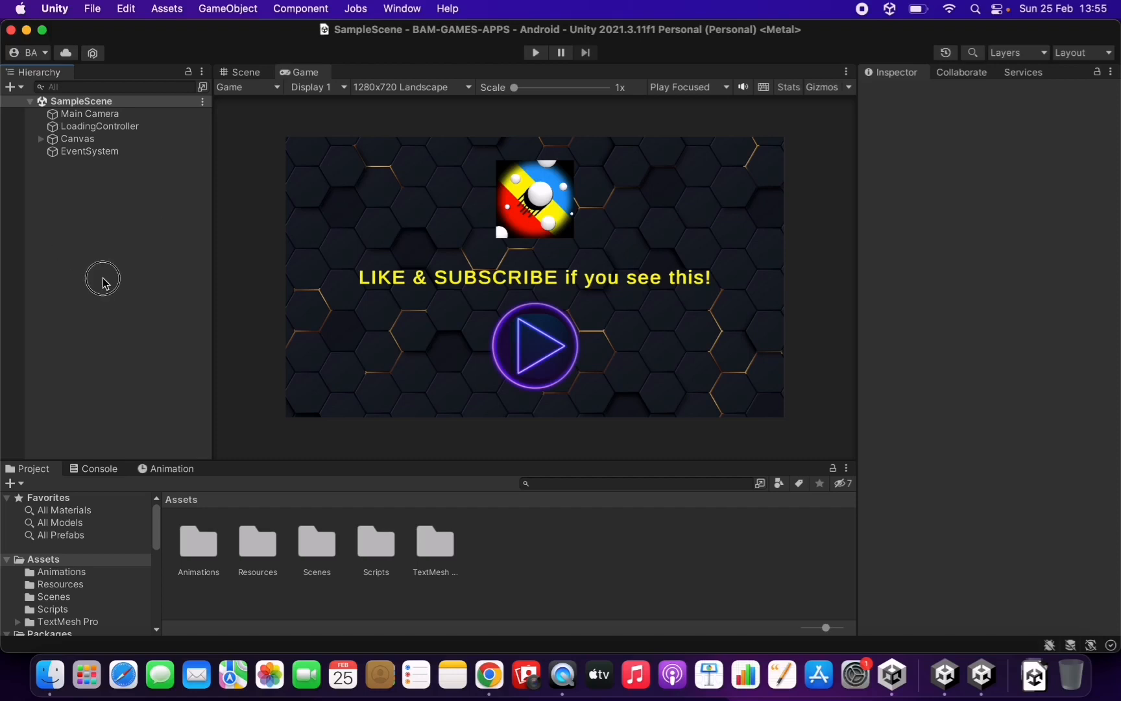
# Step: Open GoogleMobileAds-v8.7.0.unitypackage from the Downloads folder as a custom package to import
pyautogui.click(130, 8)
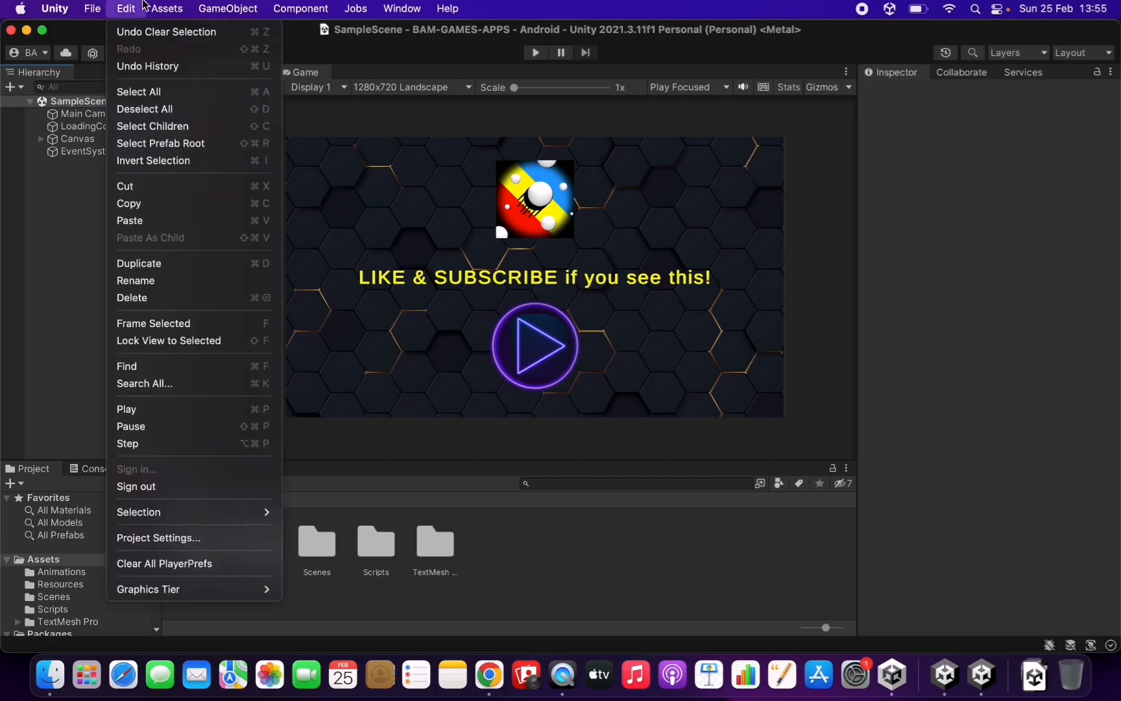
pyautogui.moveTo(167, 5)
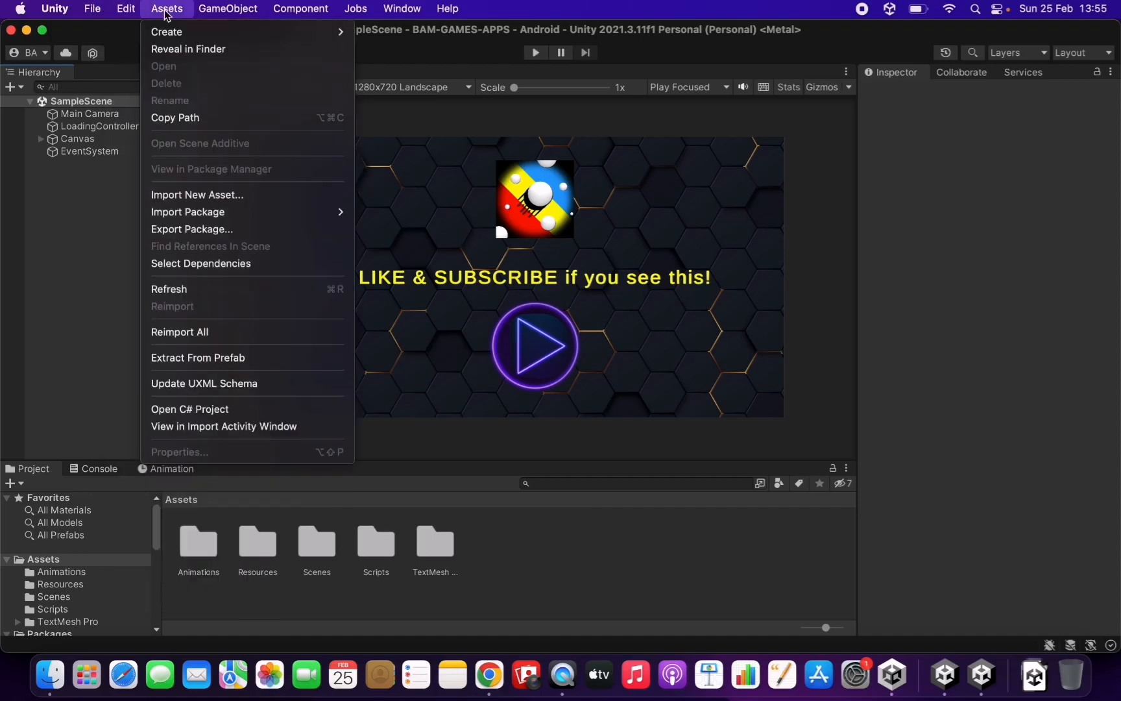
pyautogui.moveTo(205, 214)
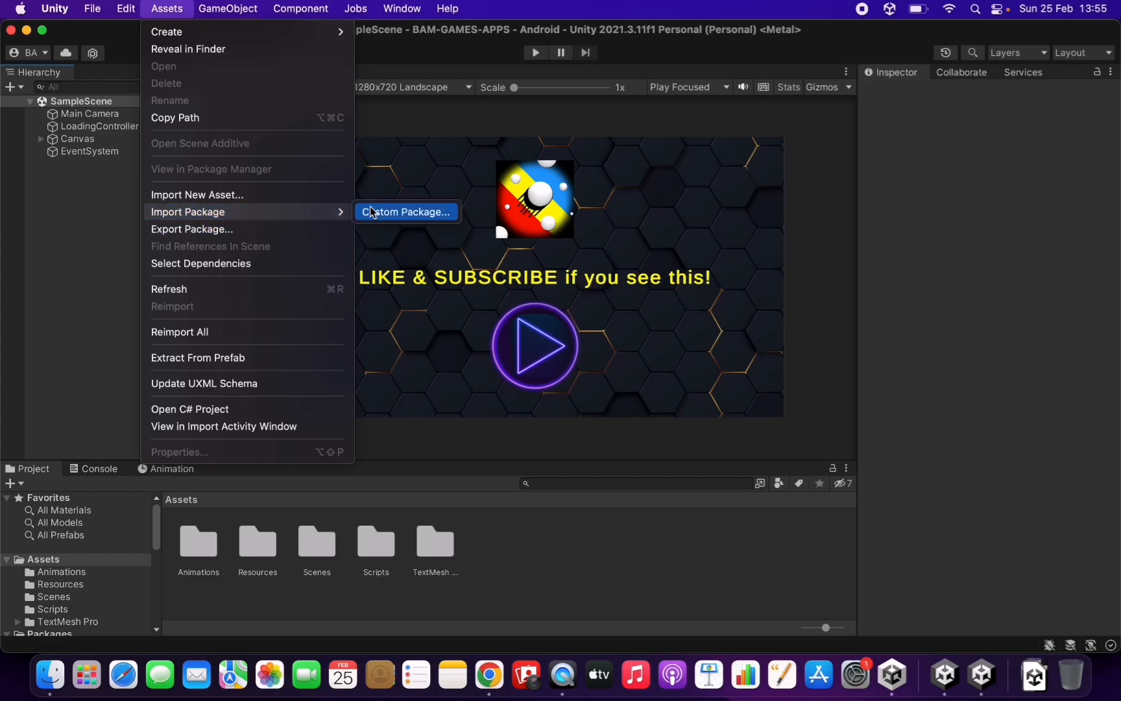
pyautogui.click(404, 213)
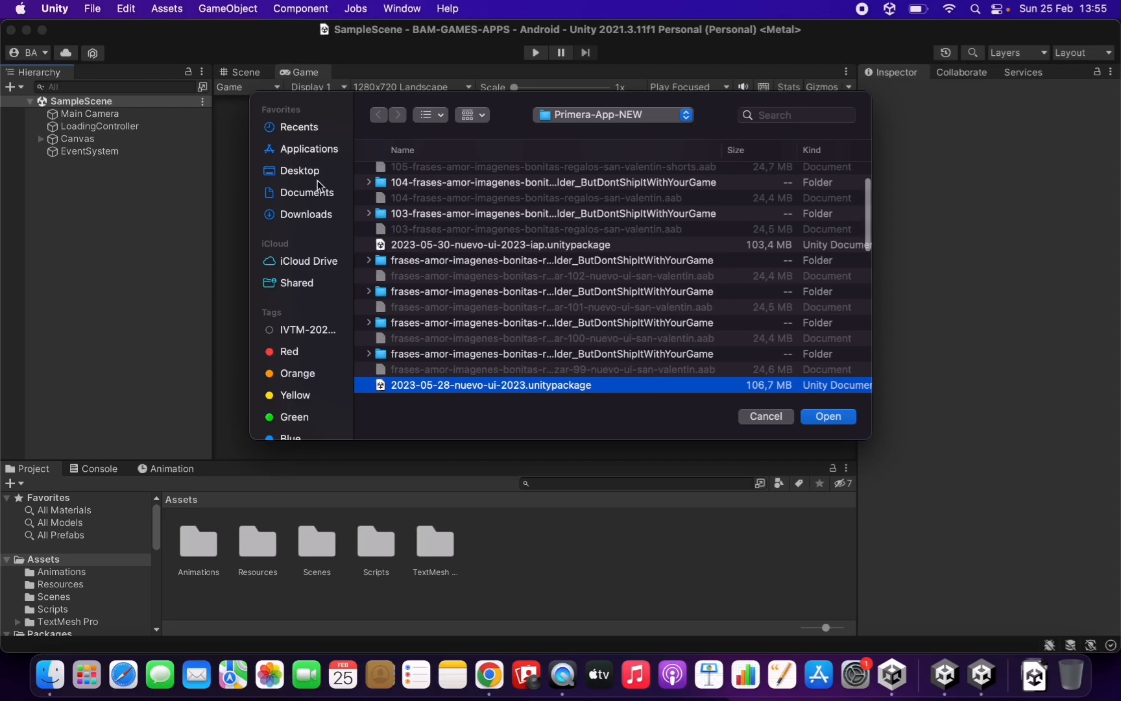
pyautogui.click(307, 214)
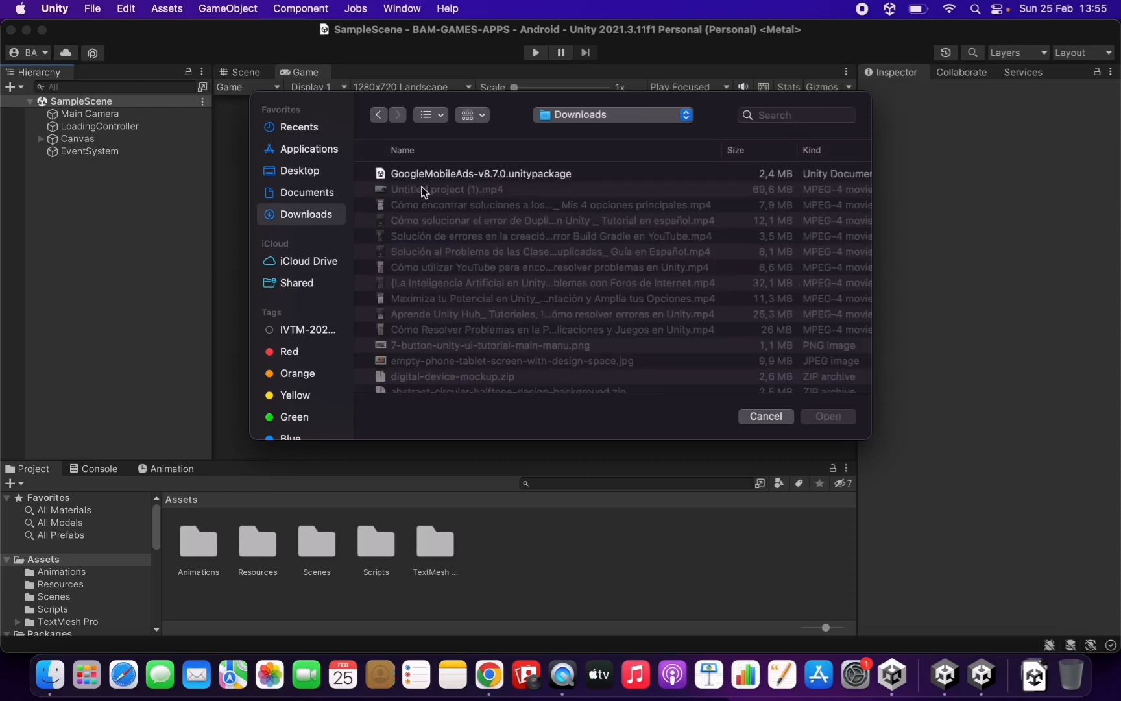
pyautogui.click(442, 179)
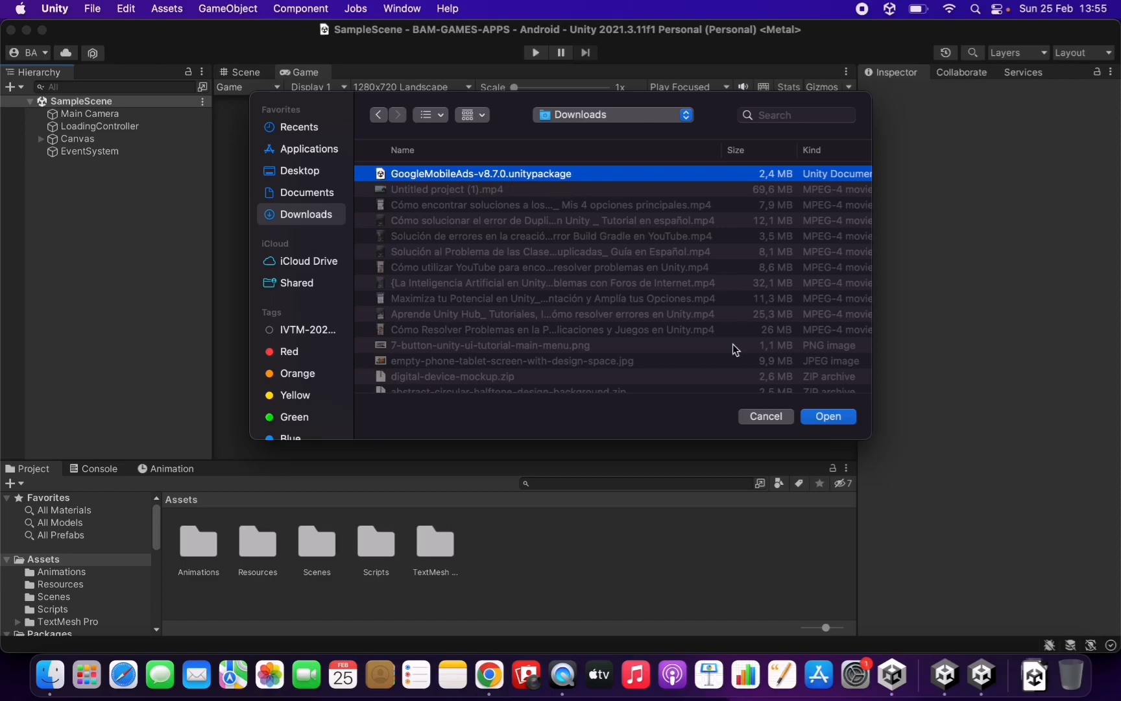
pyautogui.click(827, 417)
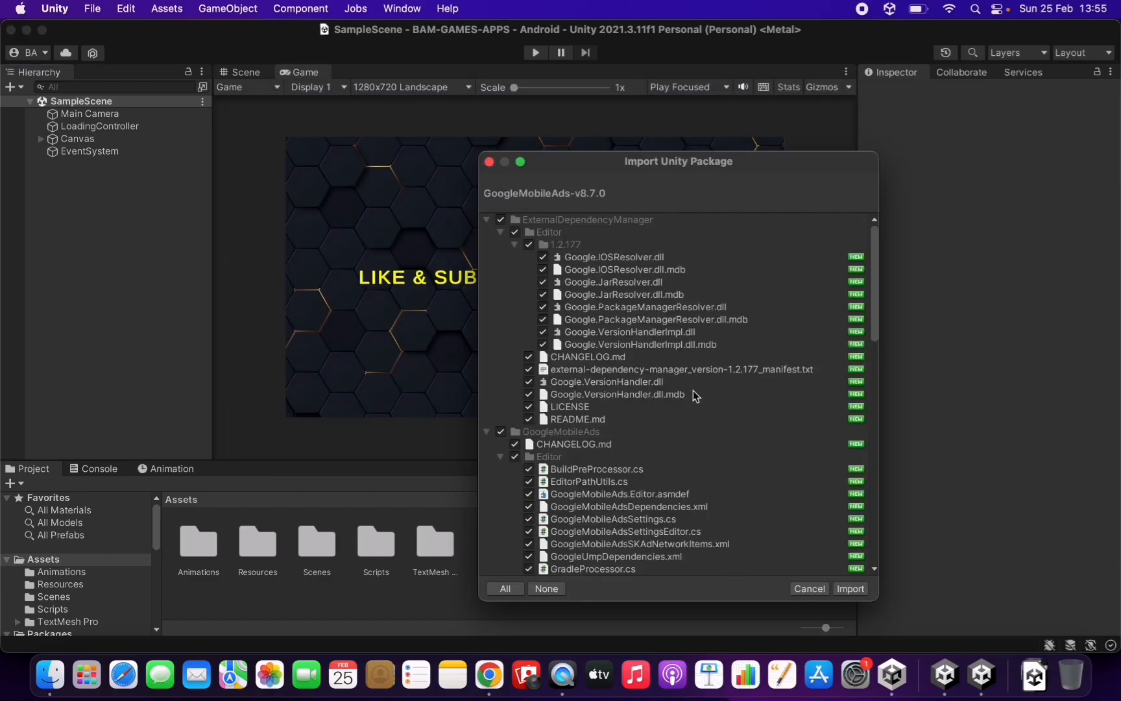
# Step: Review the package contents, select all files and import them into the project
pyautogui.scroll(-10, 693, 392)
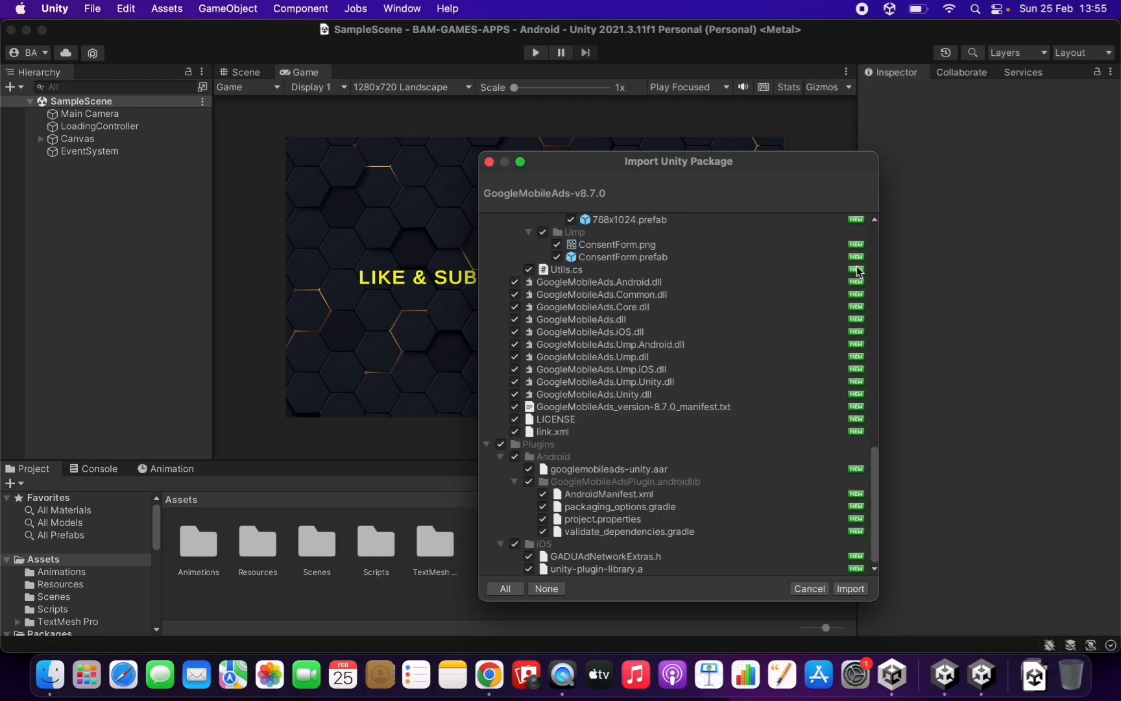
pyautogui.scroll(10, 817, 298)
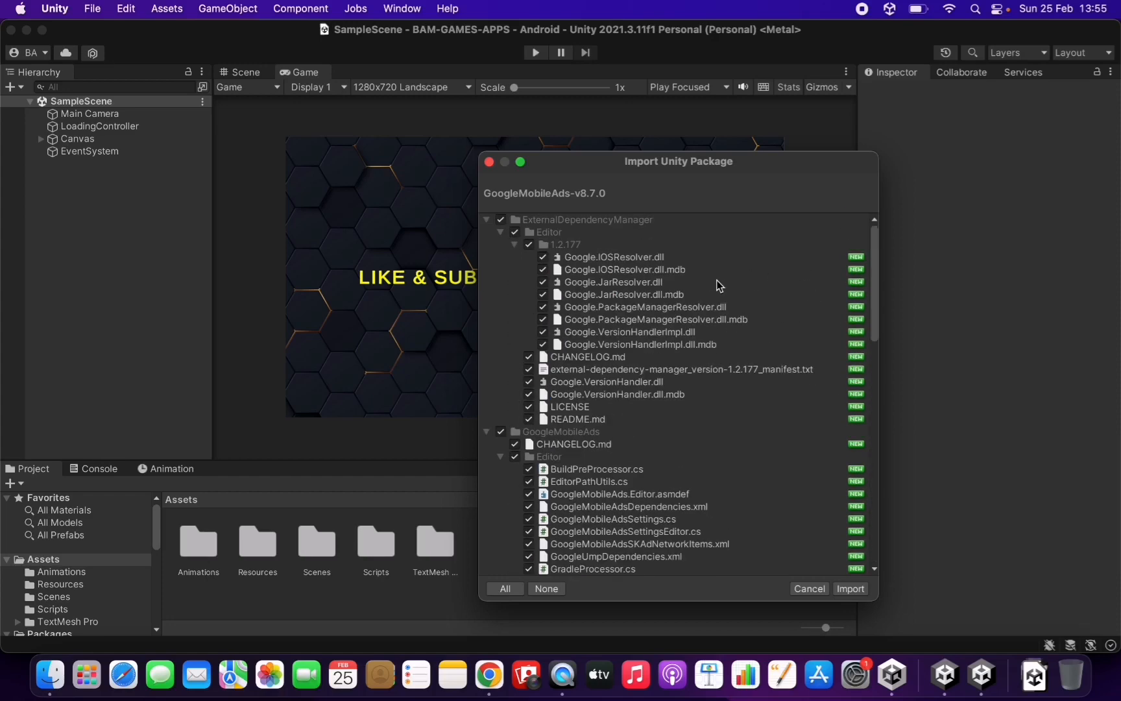
pyautogui.click(506, 589)
pyautogui.click(842, 591)
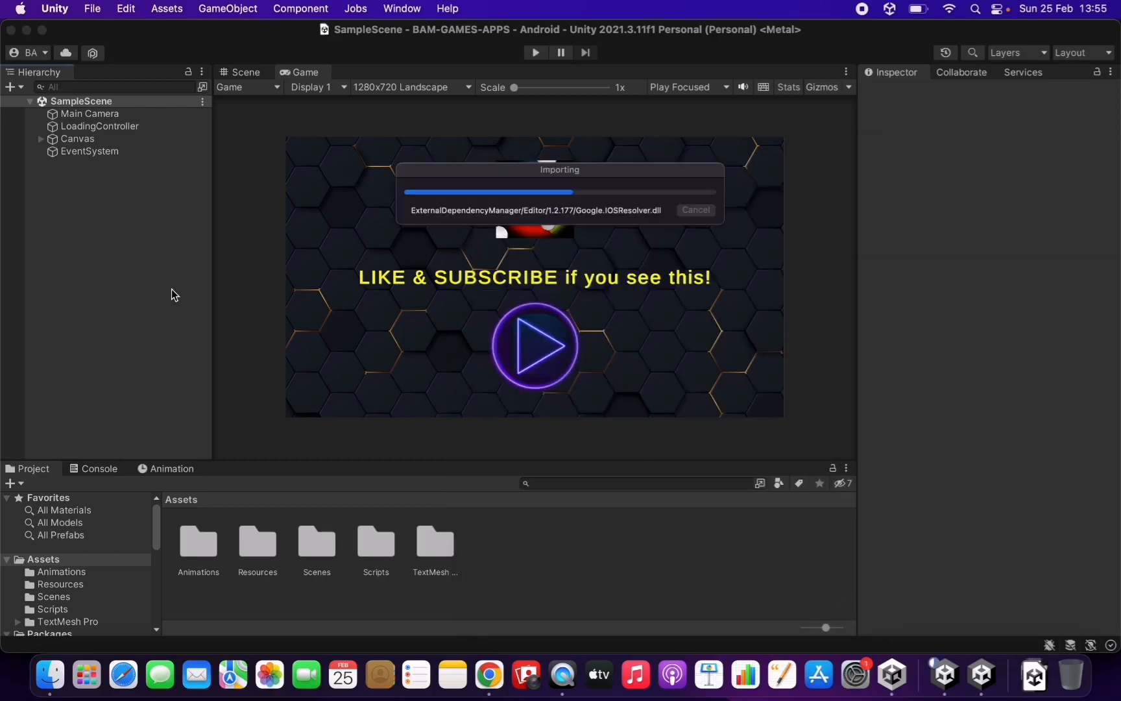